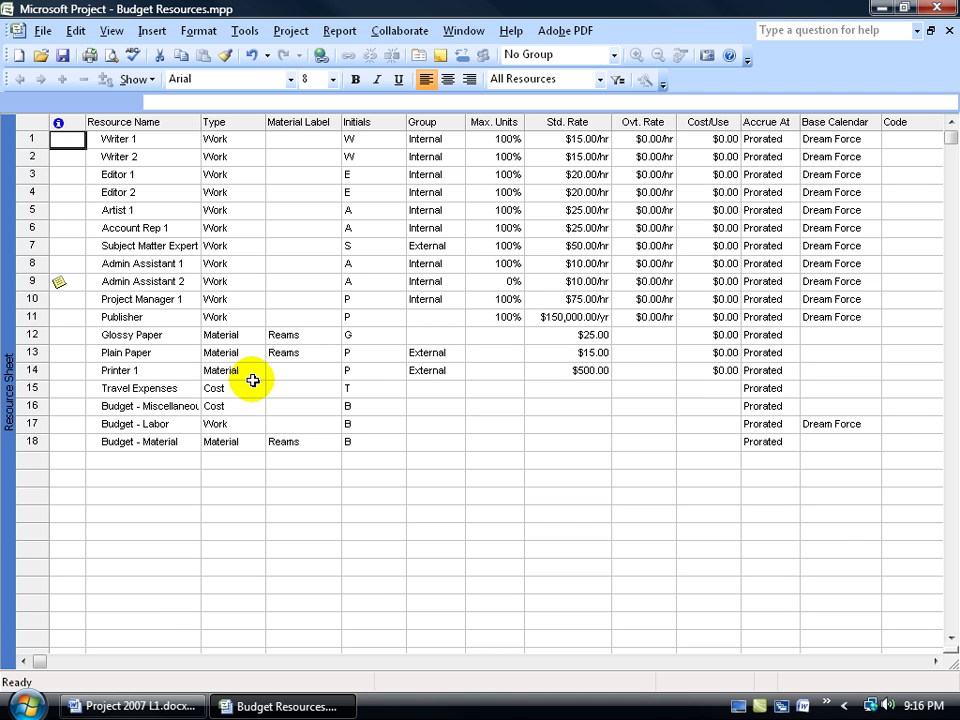
Examine the resource types of Travel Expenses and the Budget - Miscellaneous, Budget - Labor and Budget - Material entries, alongside Writer 1's standard rate
left_click(215, 388)
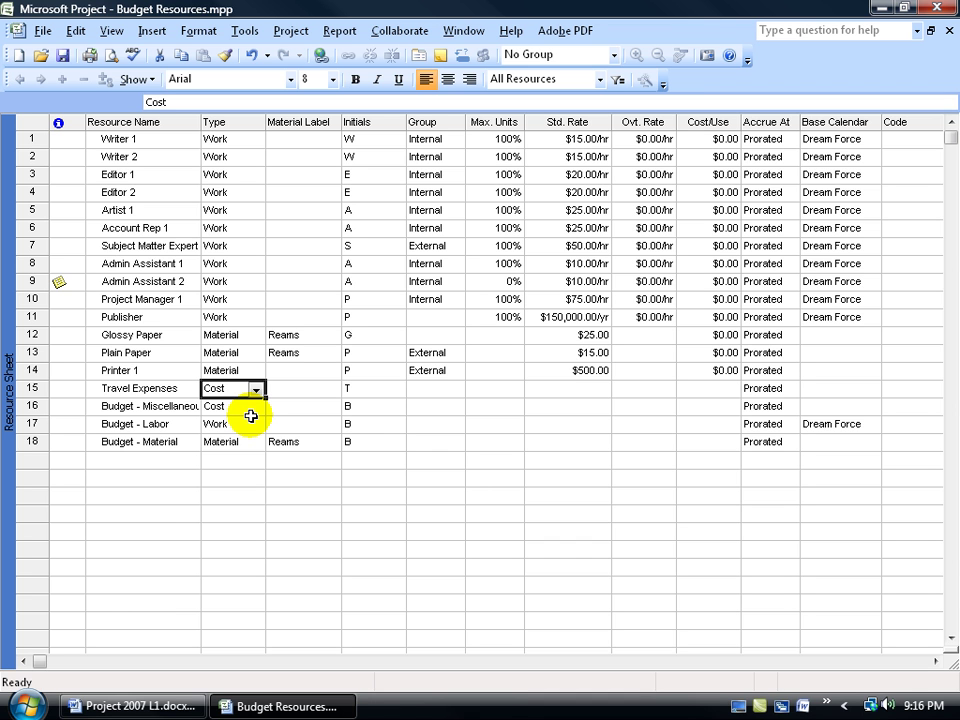
left_click(572, 140)
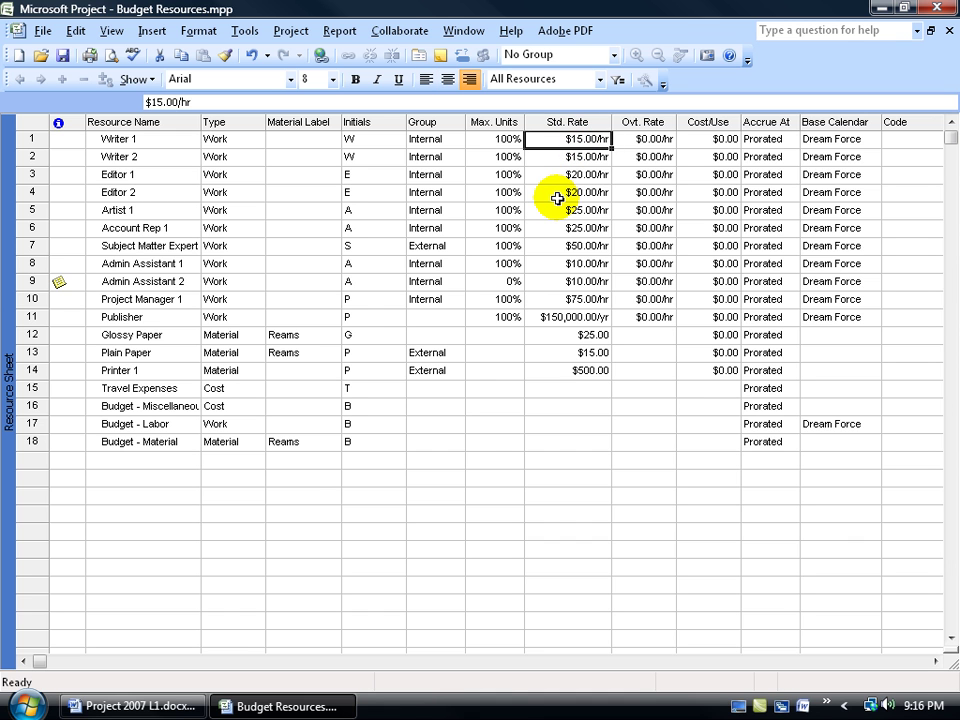
left_click(230, 388)
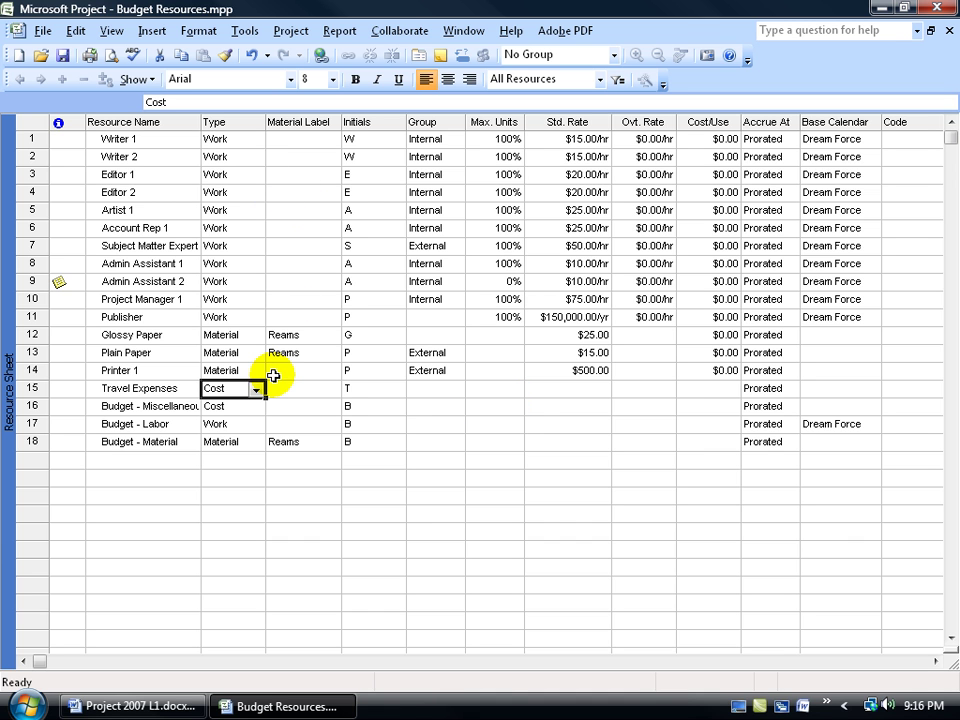
left_click(146, 404)
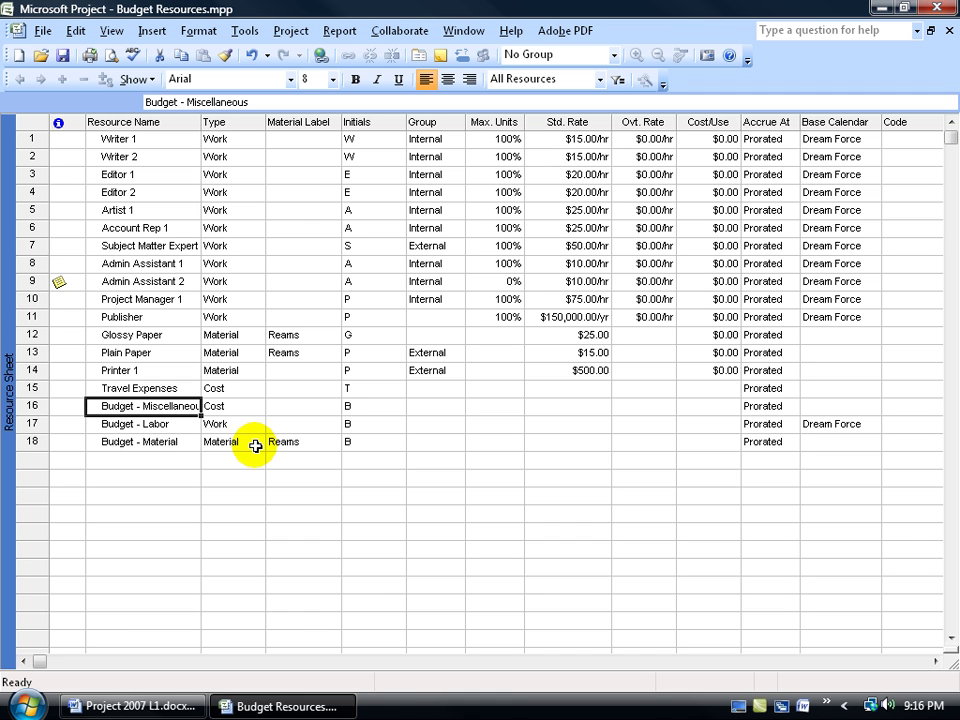
left_click(235, 407)
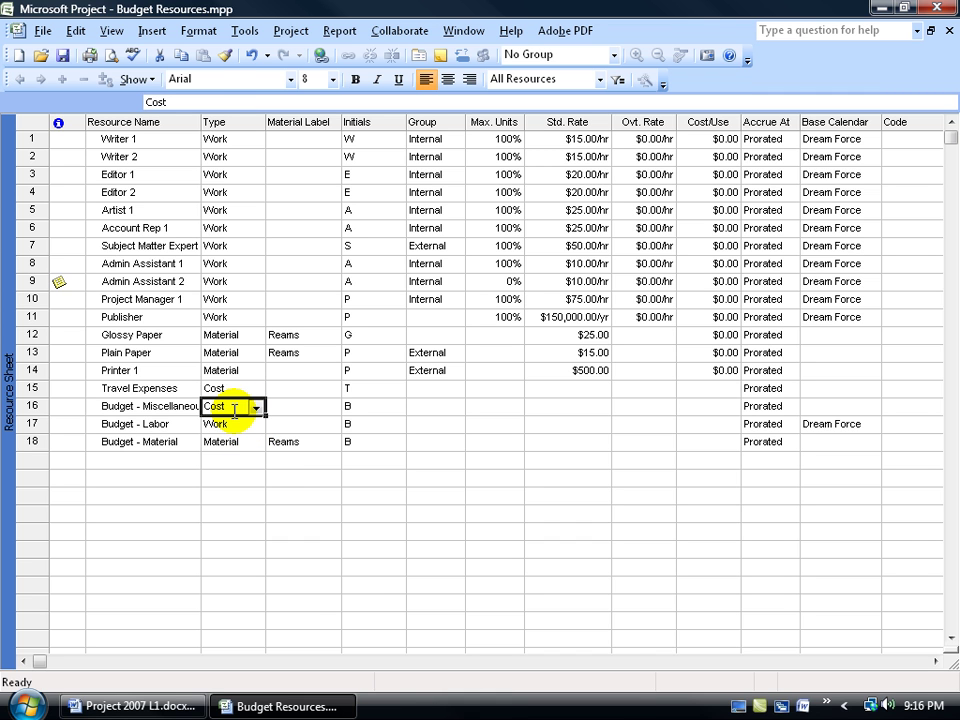
left_click(241, 426)
left_click(244, 443)
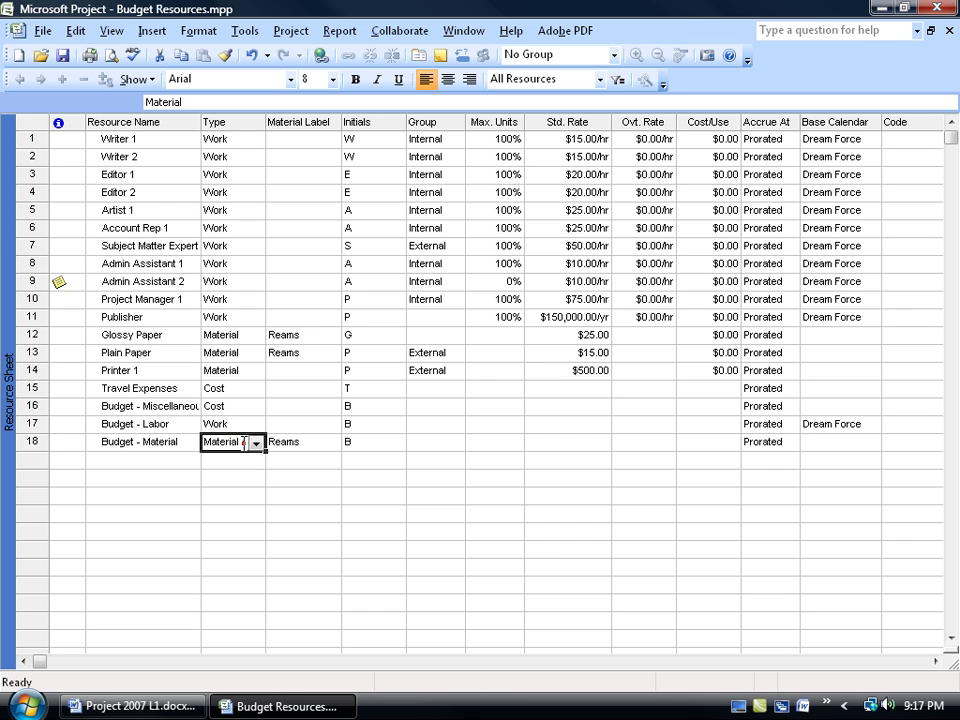
left_click(246, 467)
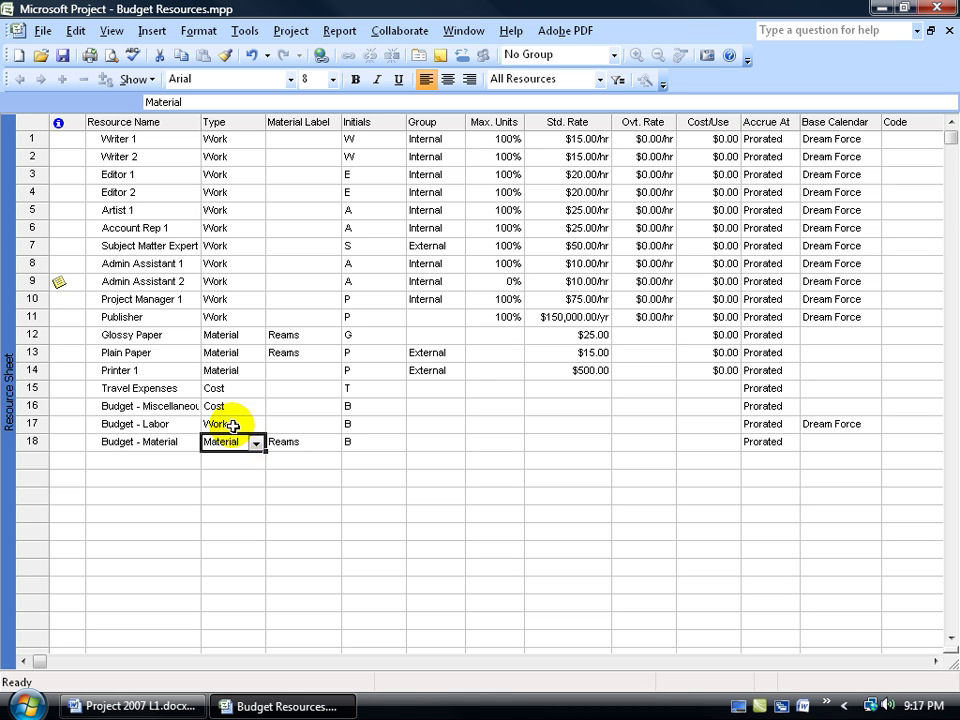
left_click(245, 408)
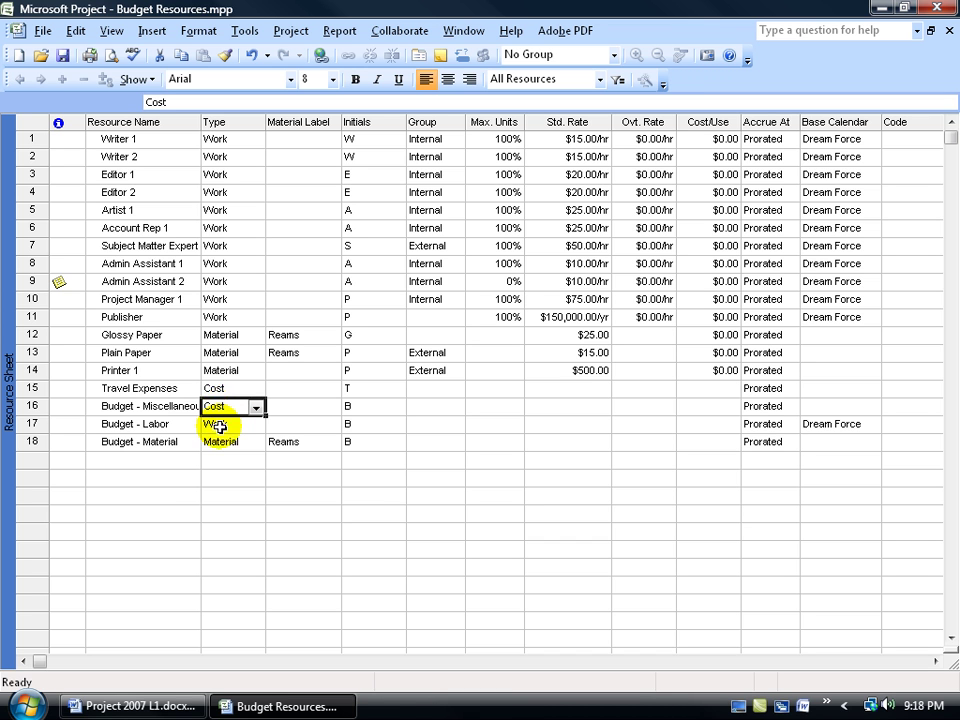
left_click(218, 424)
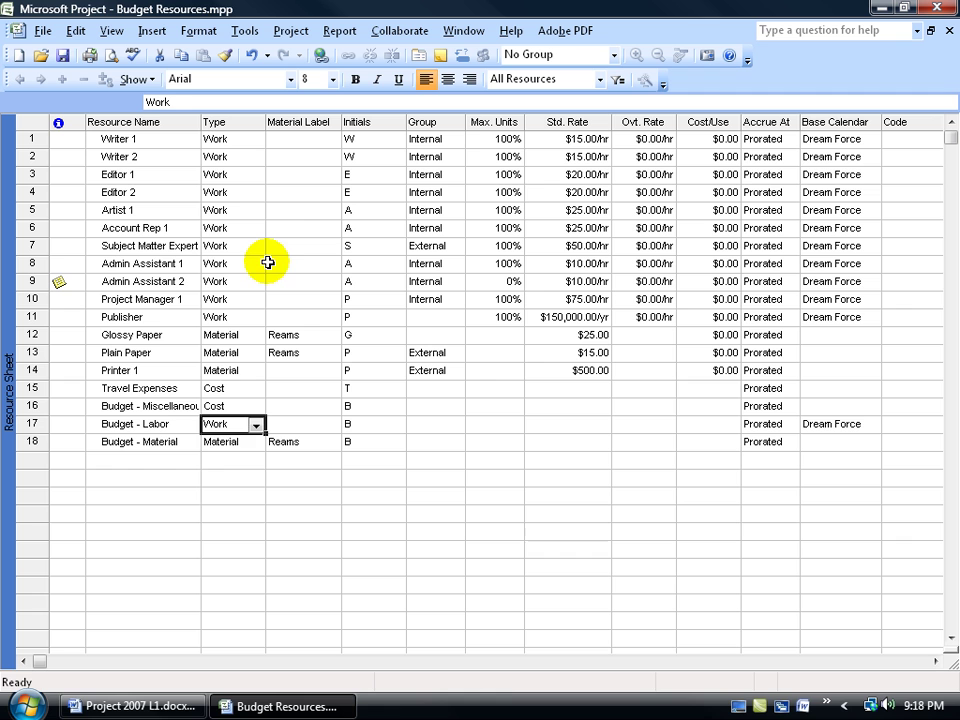
left_click(219, 446)
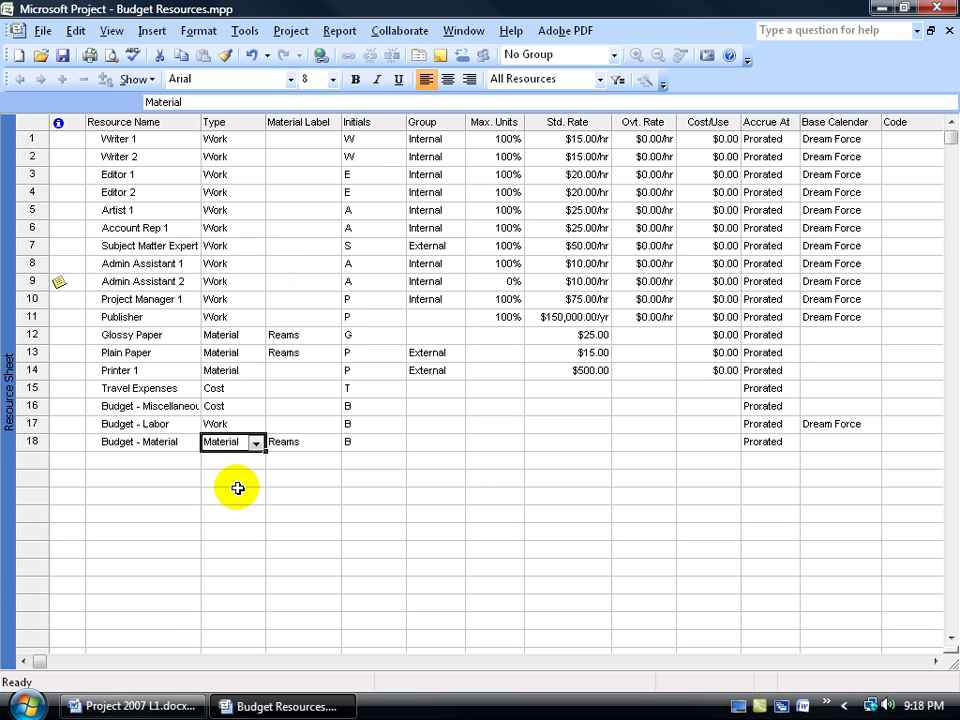
Compare the material resources Glossy Paper, Plain Paper and Printer 1 with the types of the three budget resources
left_click(166, 355)
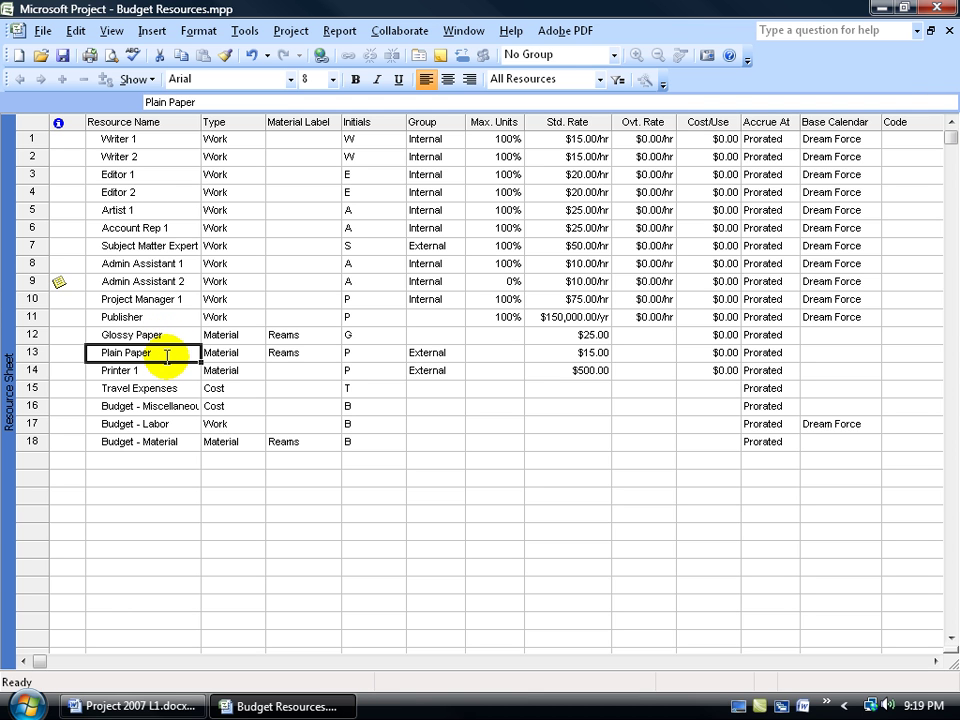
left_click(160, 370)
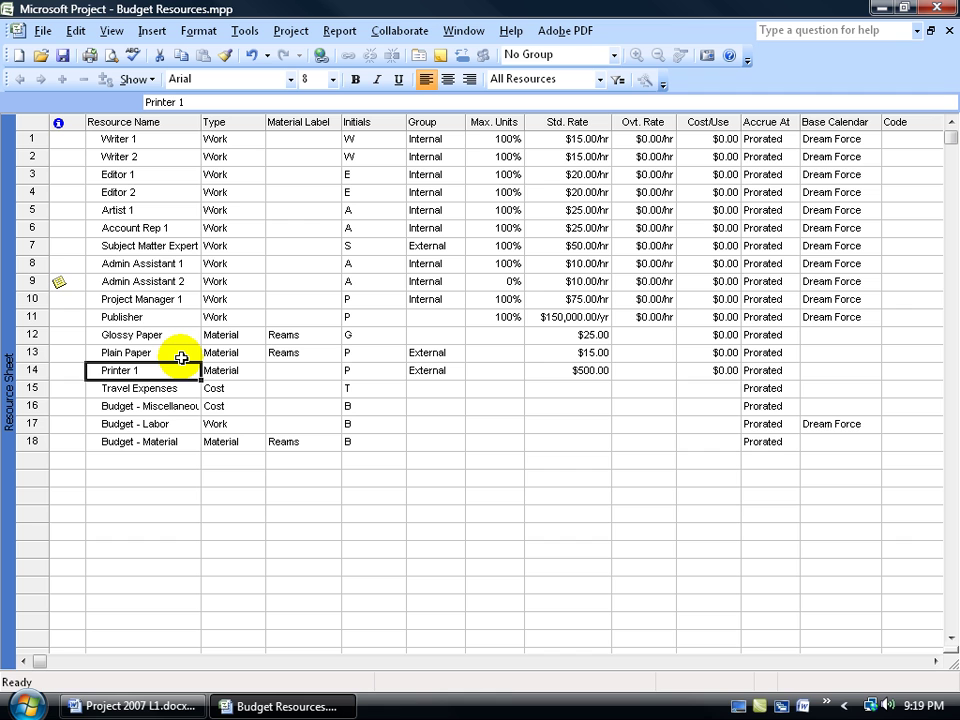
left_click(170, 335)
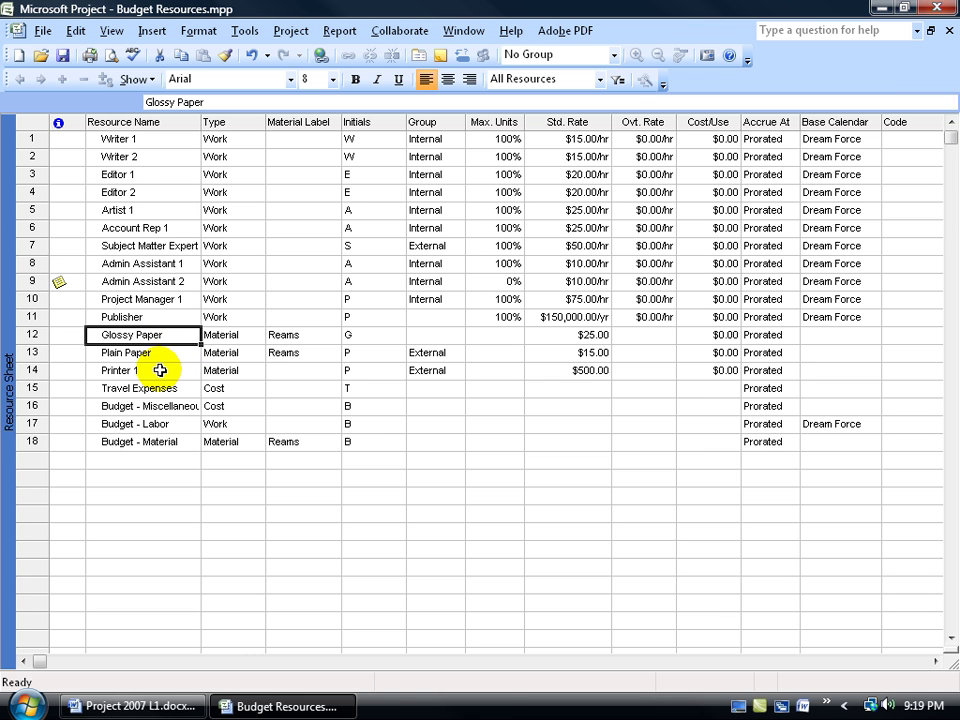
left_click(215, 443)
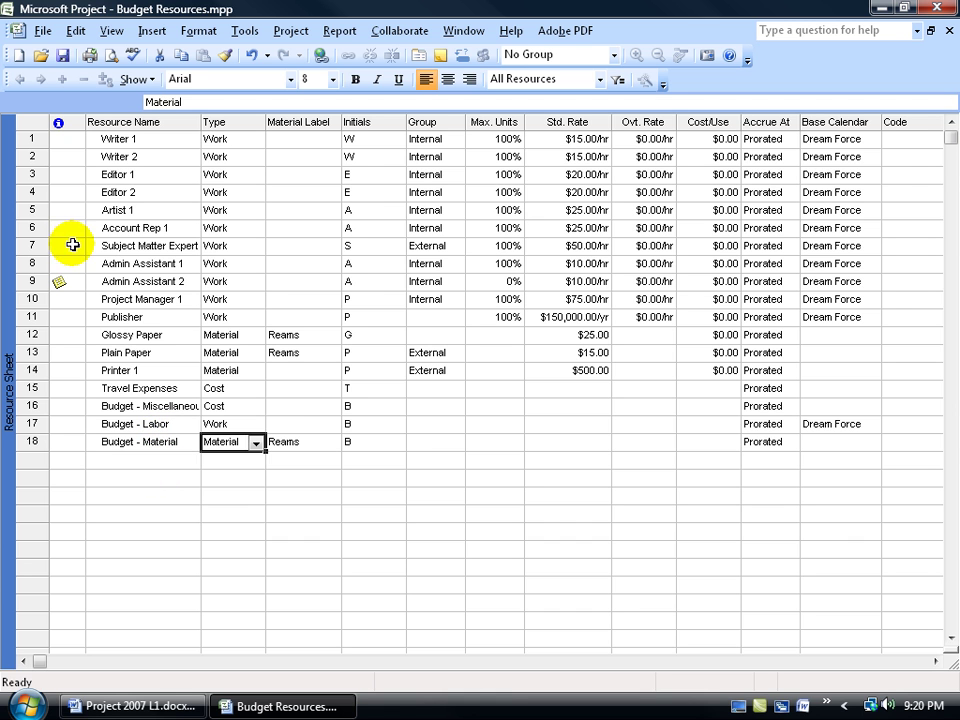
left_click(70, 141)
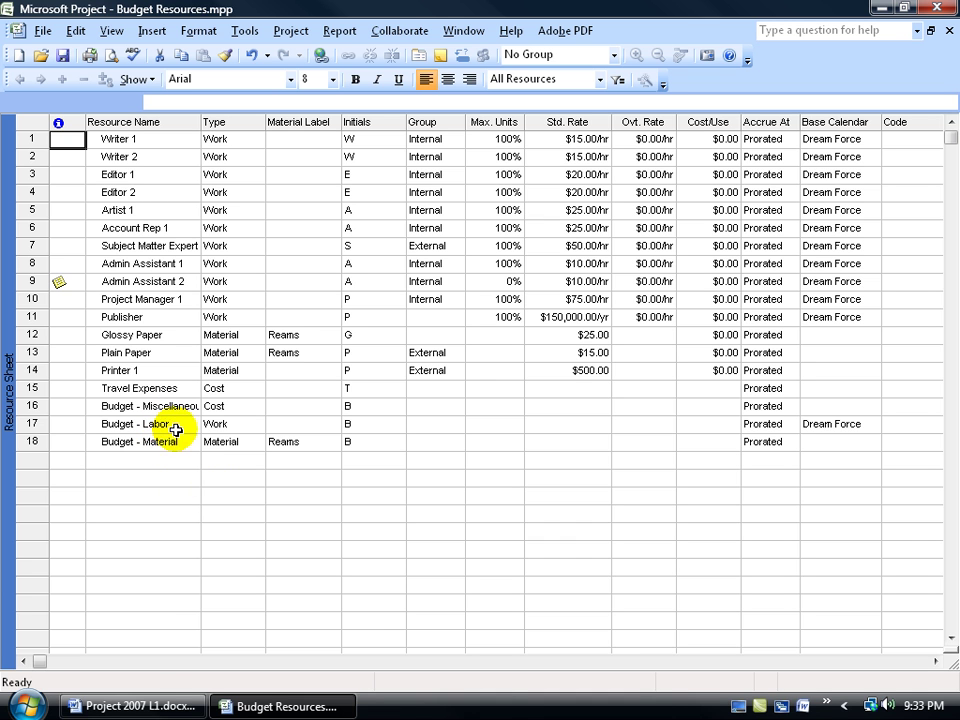
left_click(219, 406)
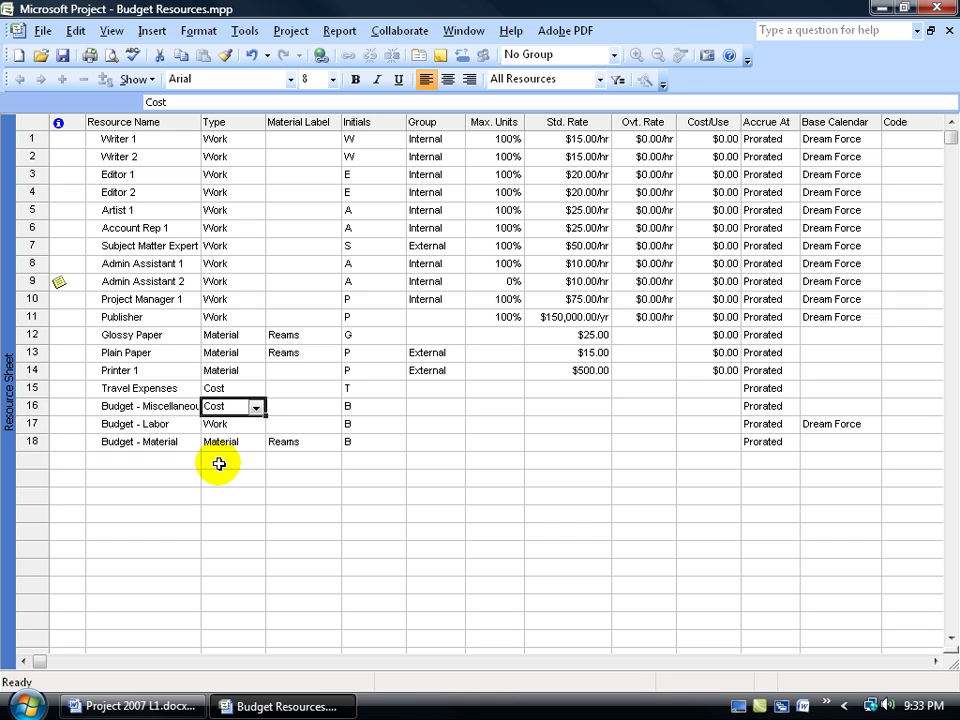
left_click(220, 424)
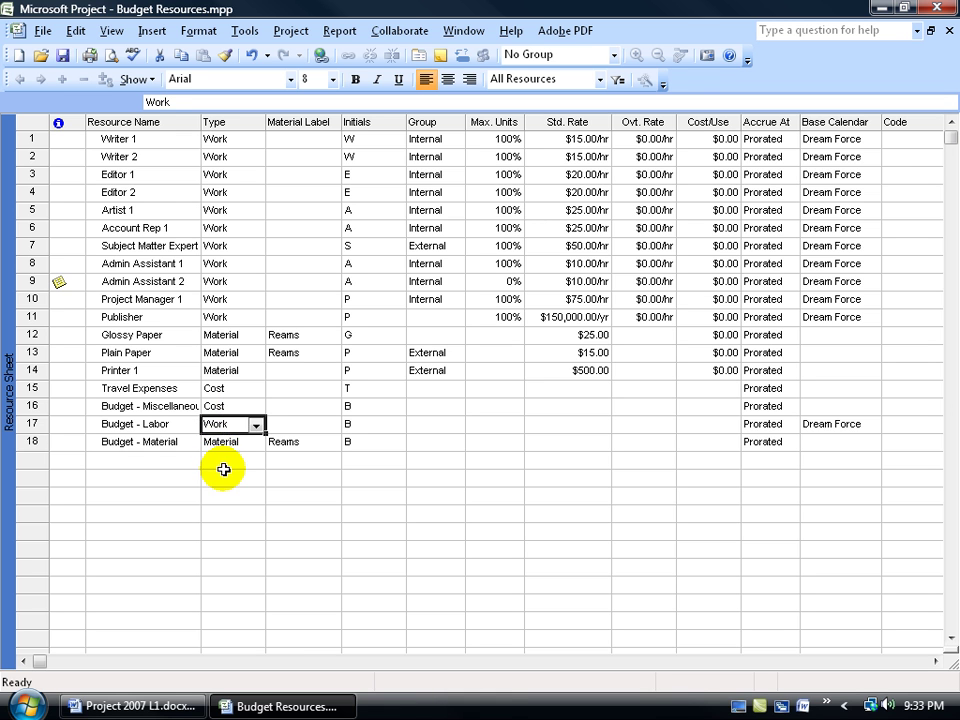
left_click(225, 447)
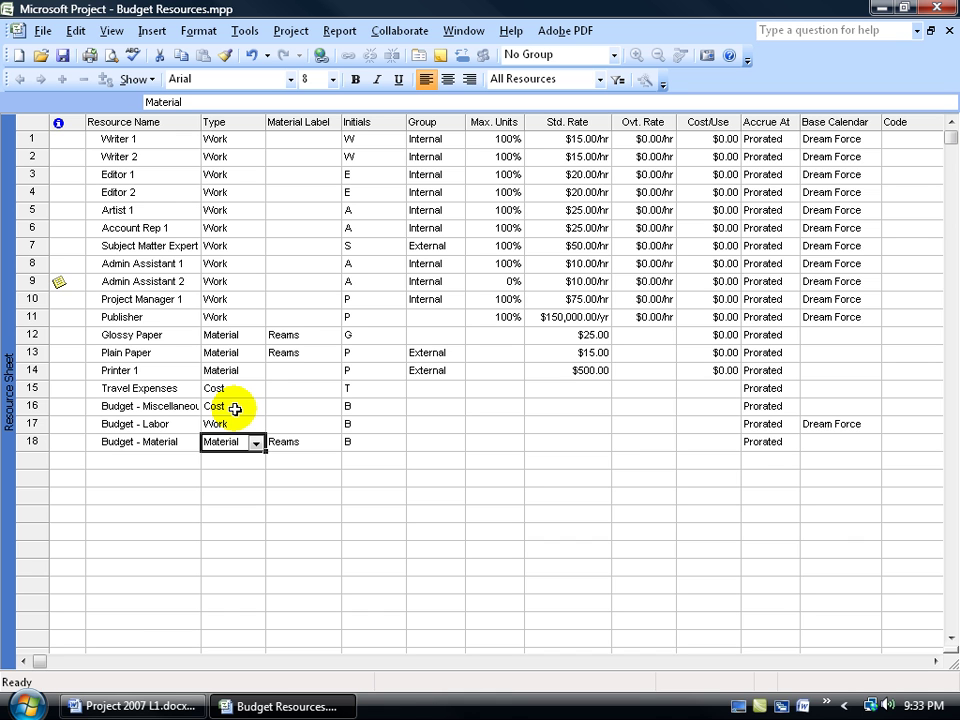
In the Gantt Chart view, assign Budget - Labor, Budget - Material and Budget - Miscellaneous to the project summary task Spiffy Software Training Manual
right_click(8, 310)
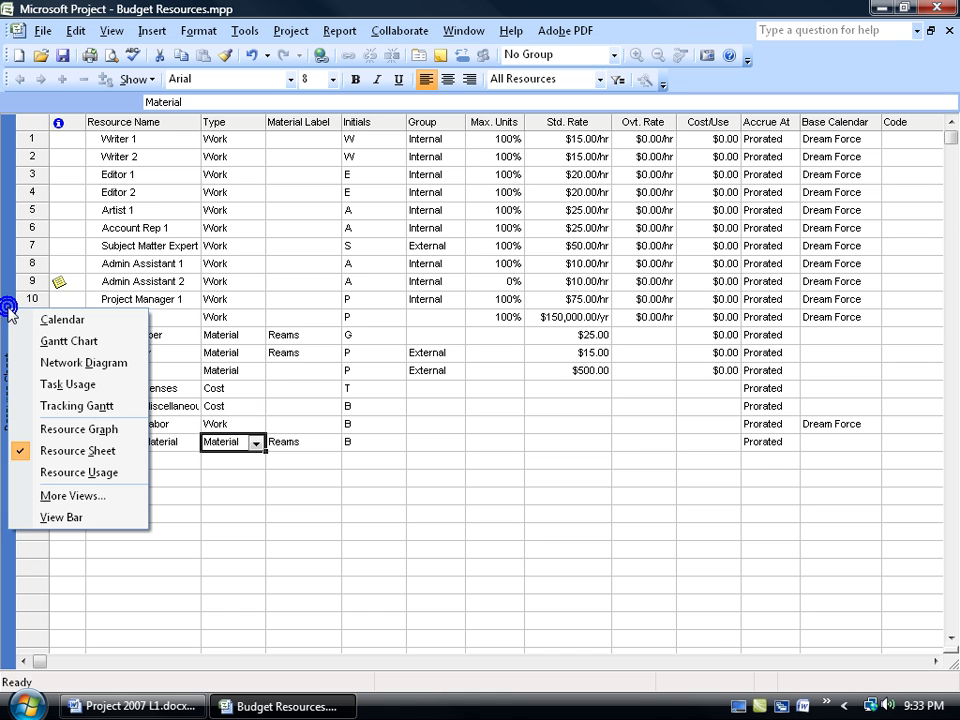
left_click(30, 340)
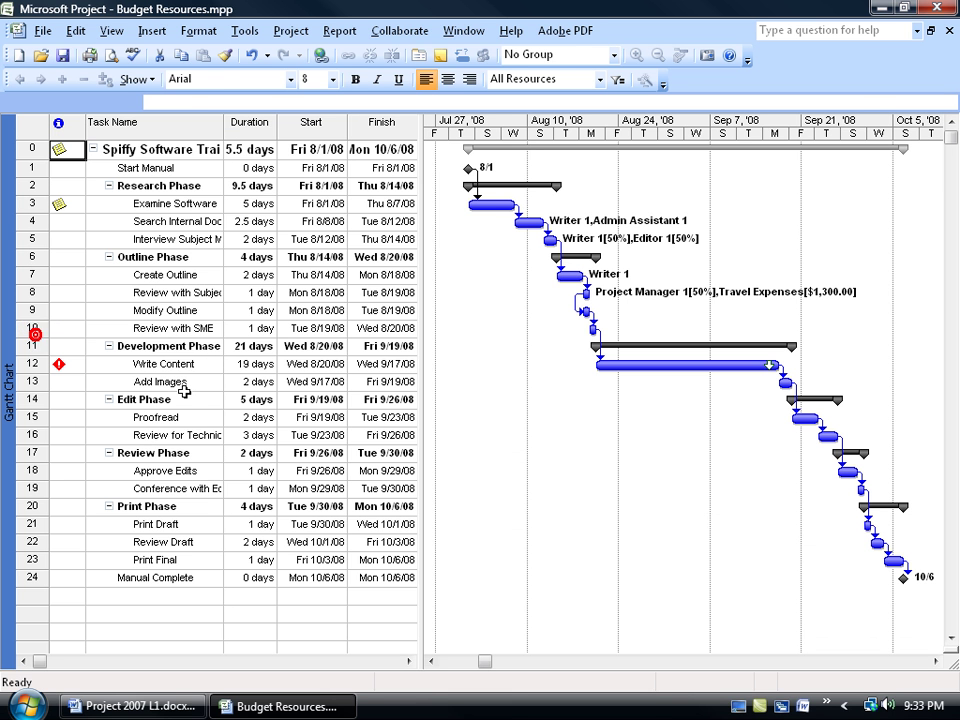
left_click(178, 150)
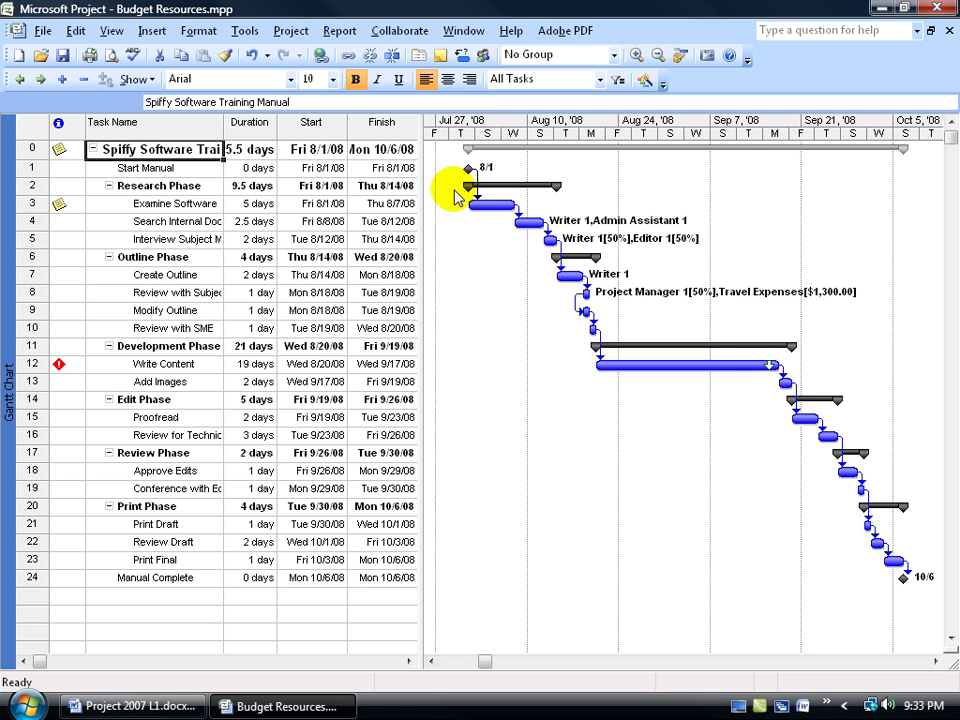
key("alt+F10")
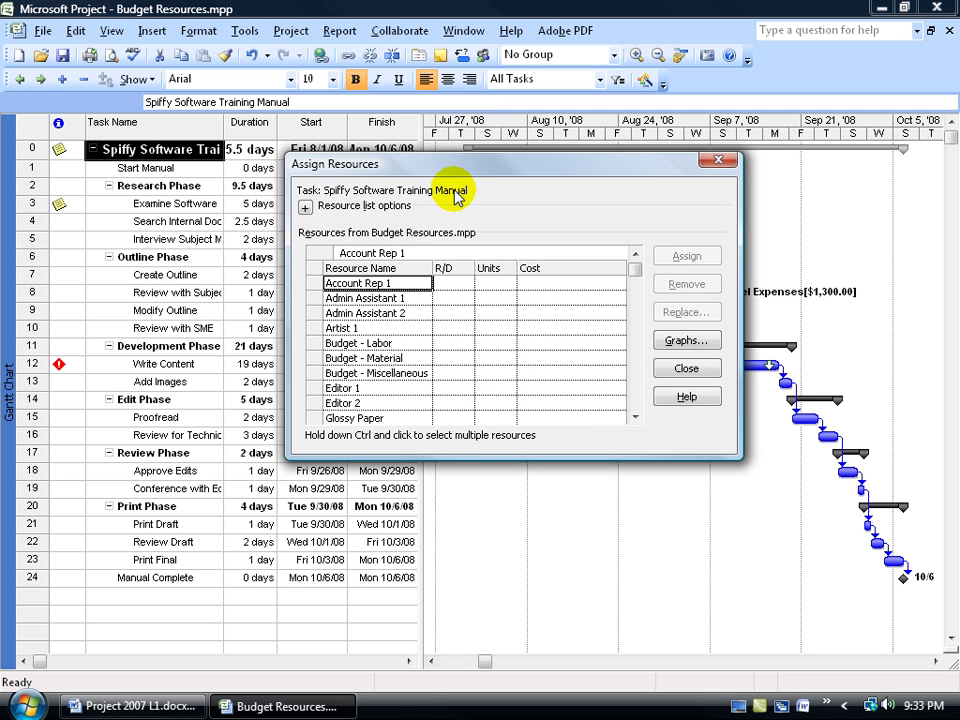
left_click(376, 343)
left_click_drag(376, 343, 408, 376)
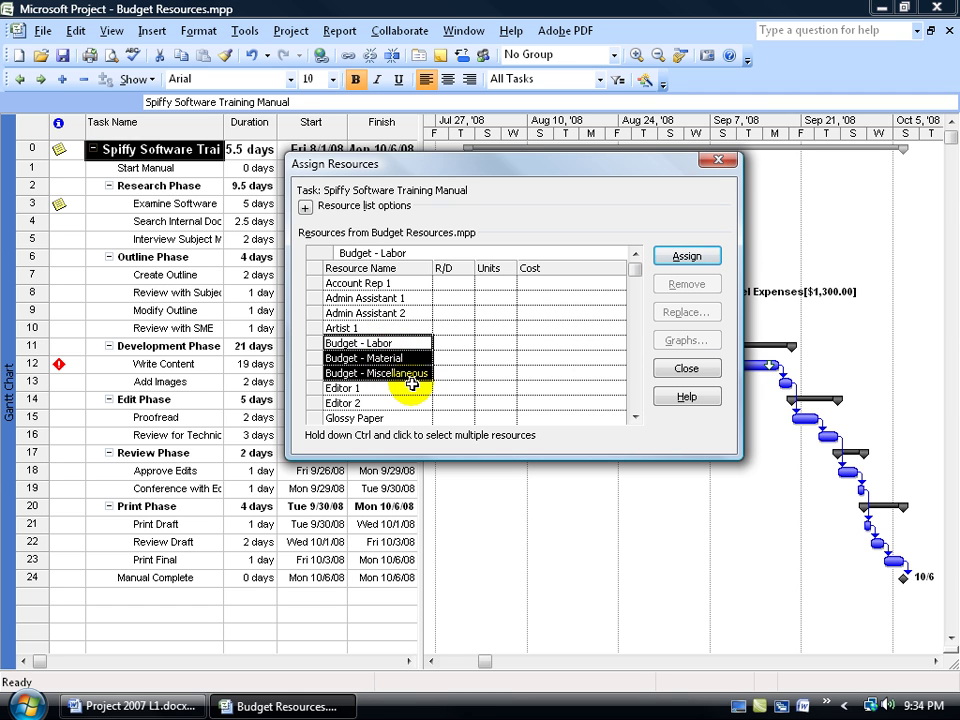
left_click(684, 255)
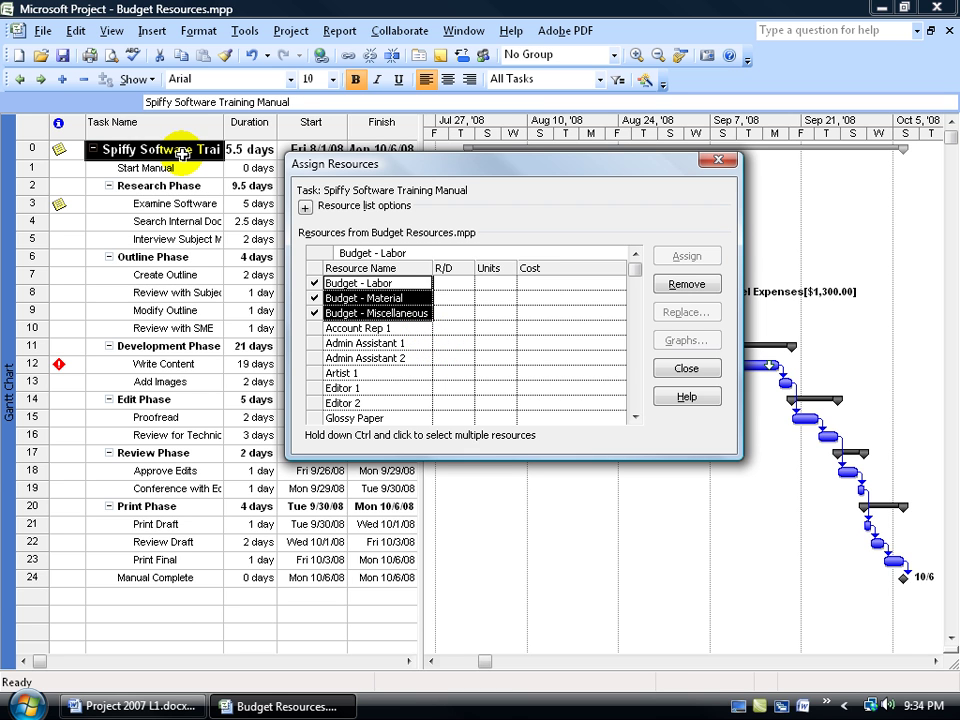
left_click(364, 343)
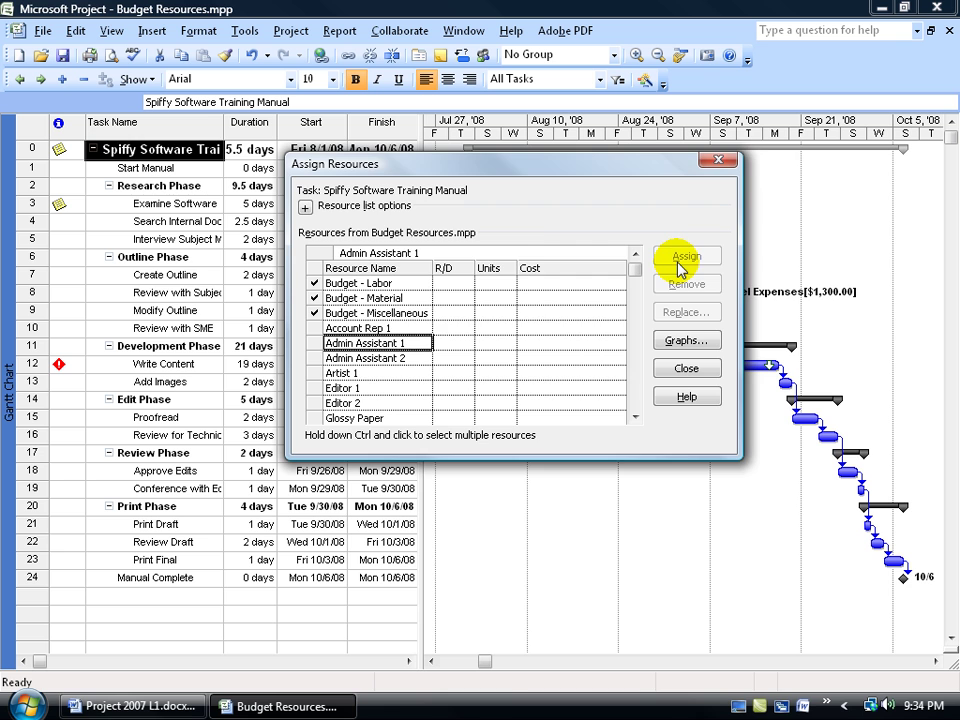
left_click(718, 160)
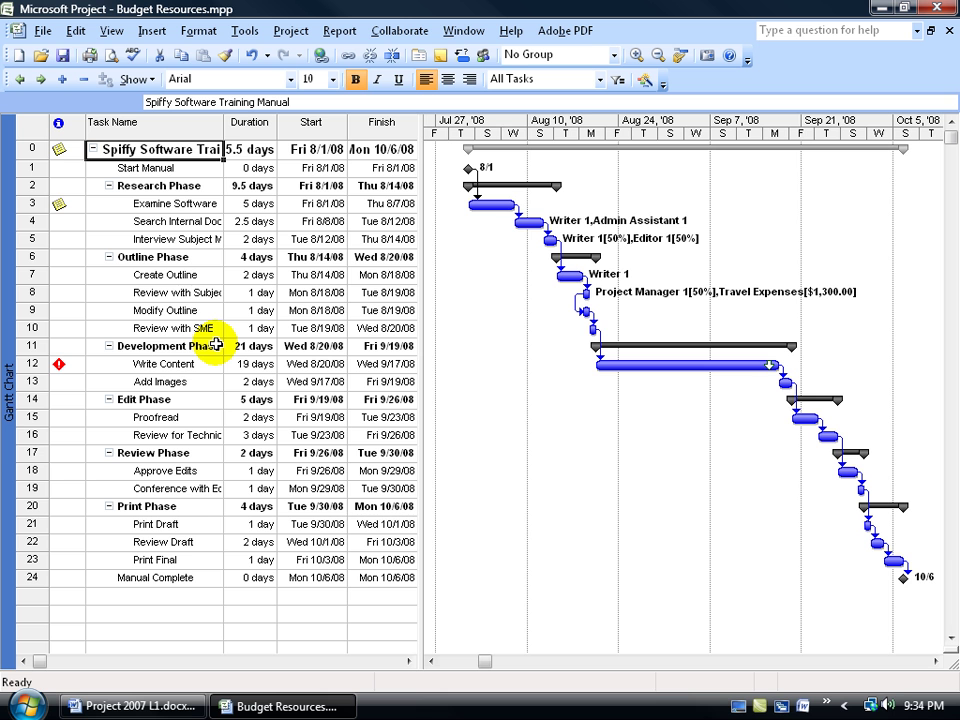
Switch to the Resource Usage view and select the Spiffy Software Training Manual assignment under Budget - Miscellaneous
right_click(9, 302)
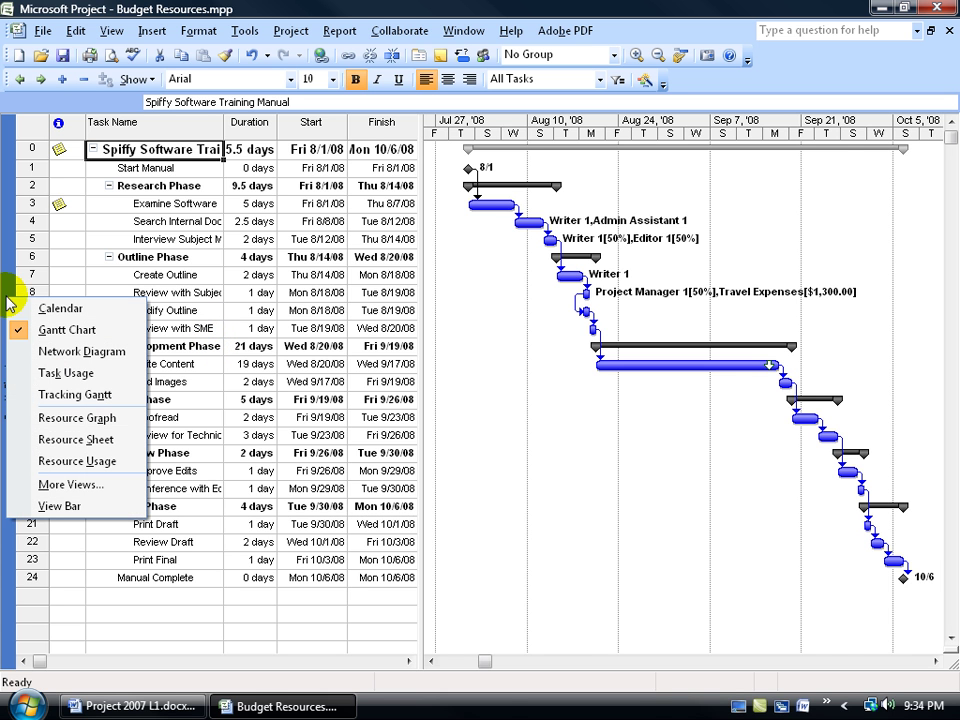
left_click(45, 460)
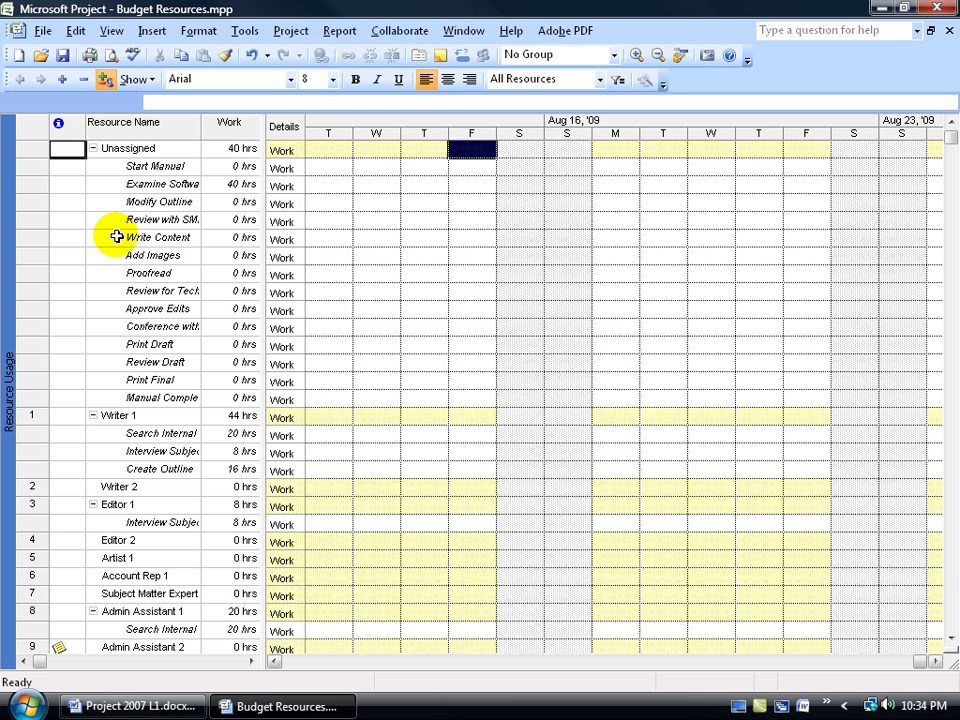
scroll(121, 280, "down", 5)
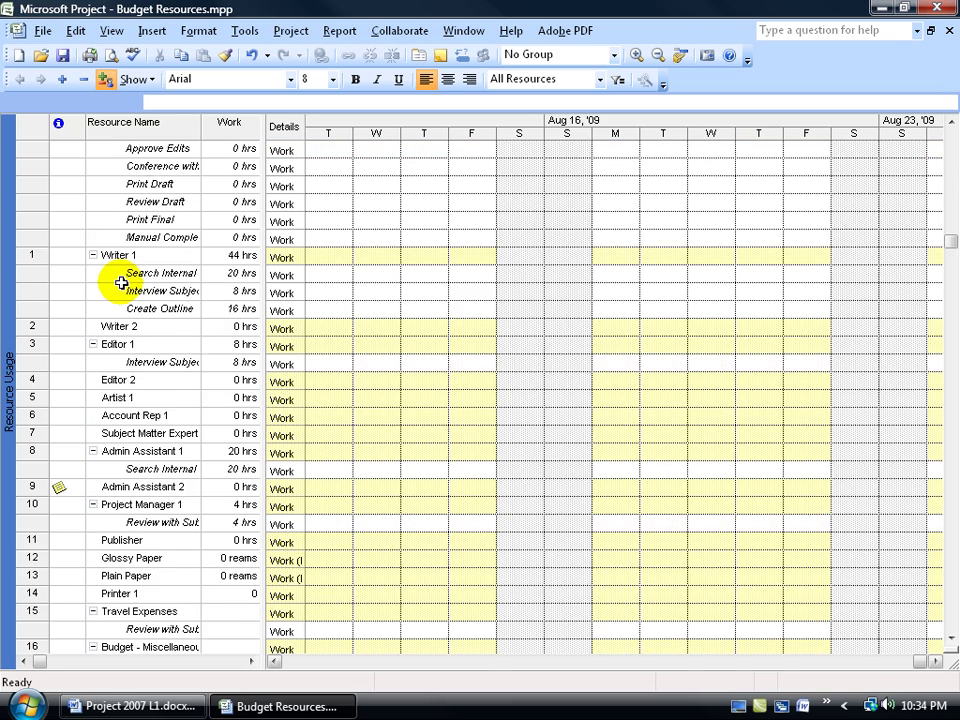
scroll(121, 282, "down", 5)
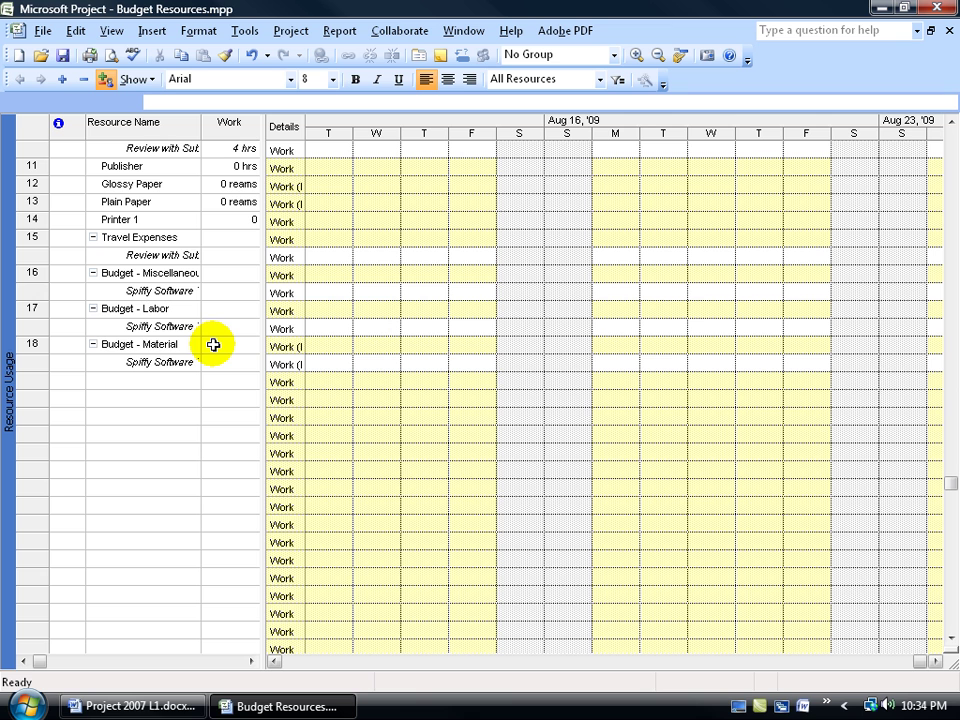
left_click(145, 290)
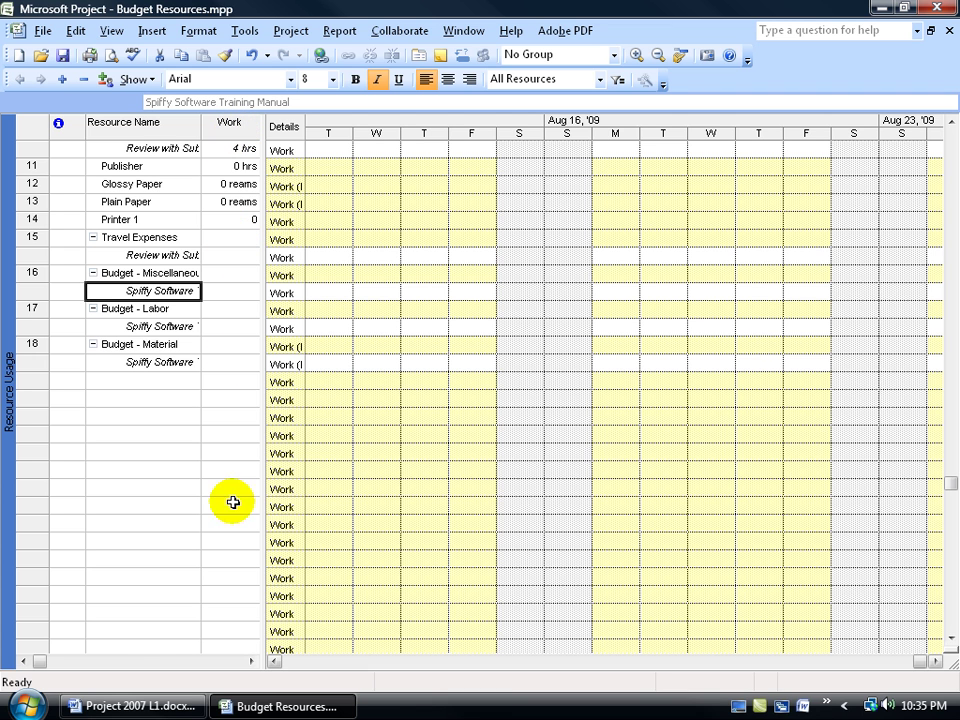
left_click(251, 661)
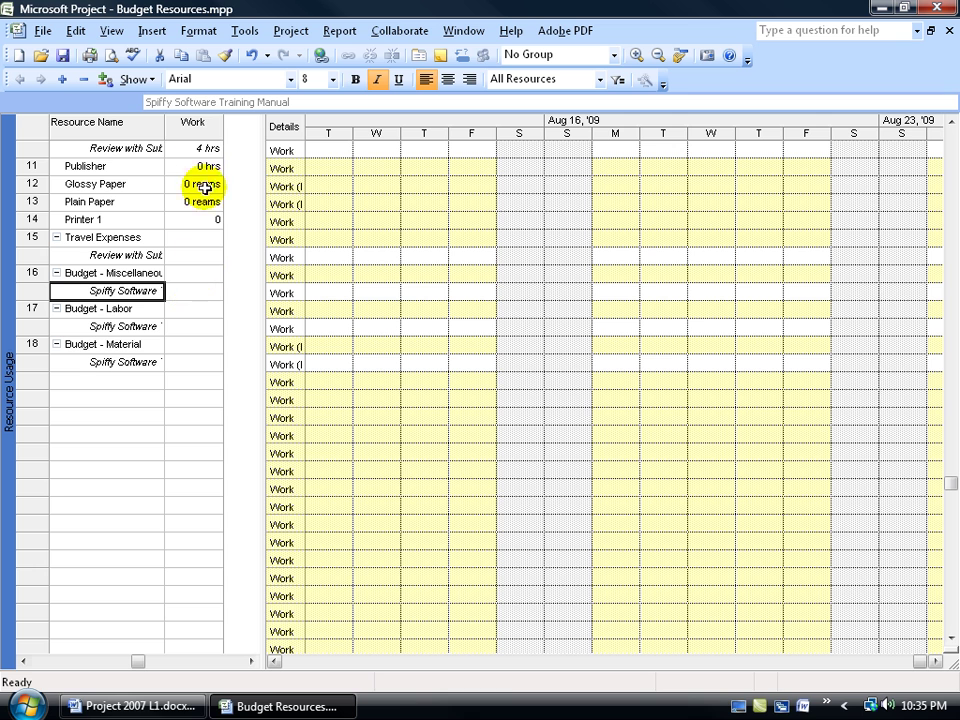
left_click(193, 122)
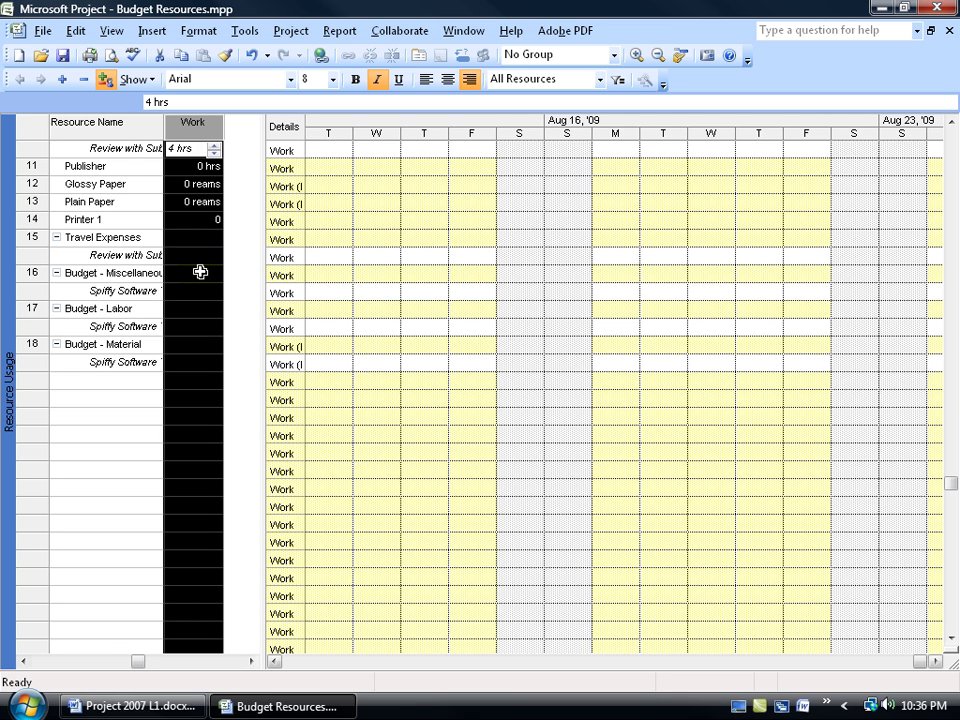
left_click(189, 122)
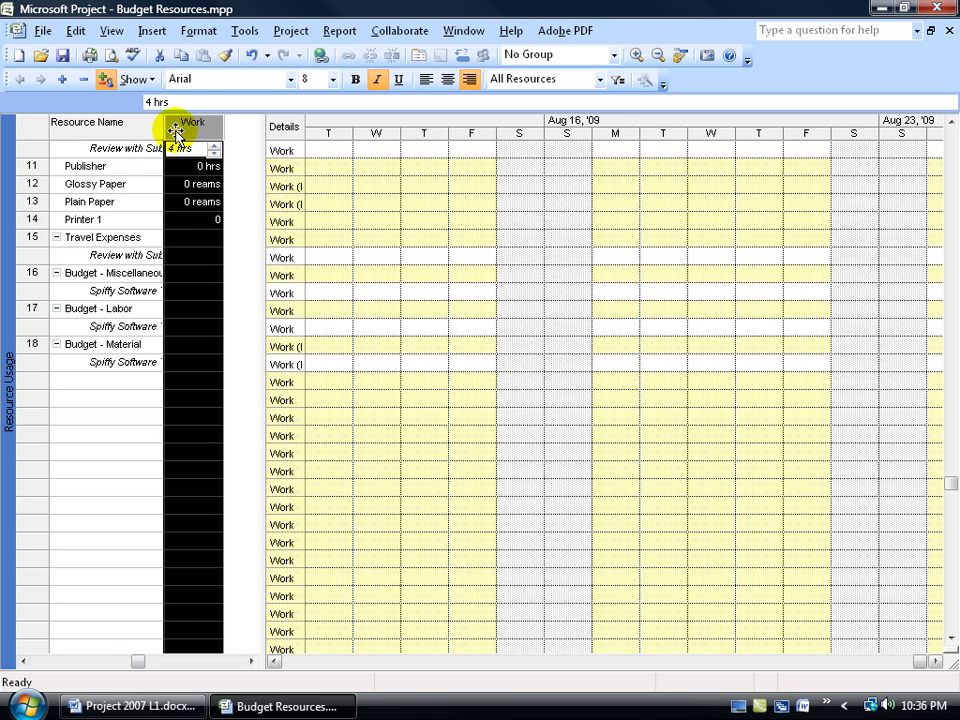
left_click(116, 127)
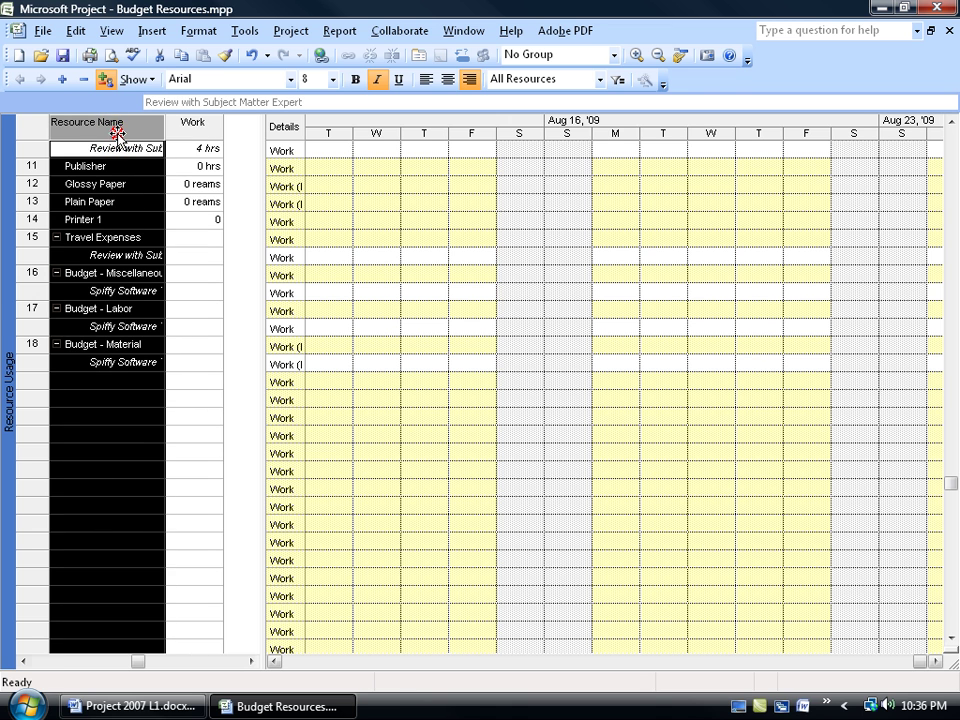
left_click(192, 124)
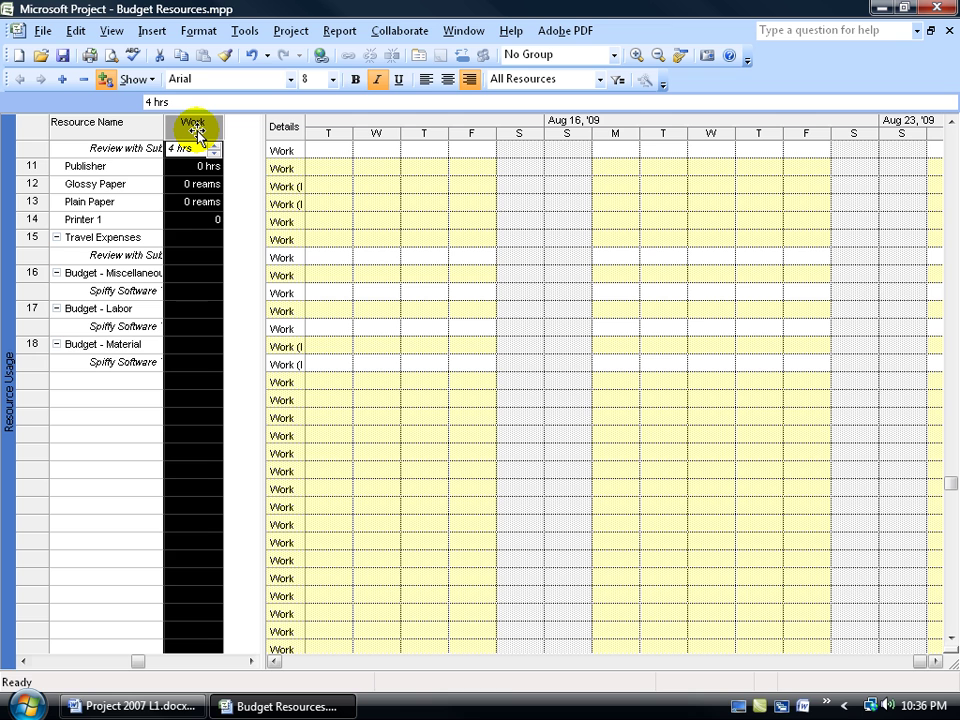
left_click(152, 31)
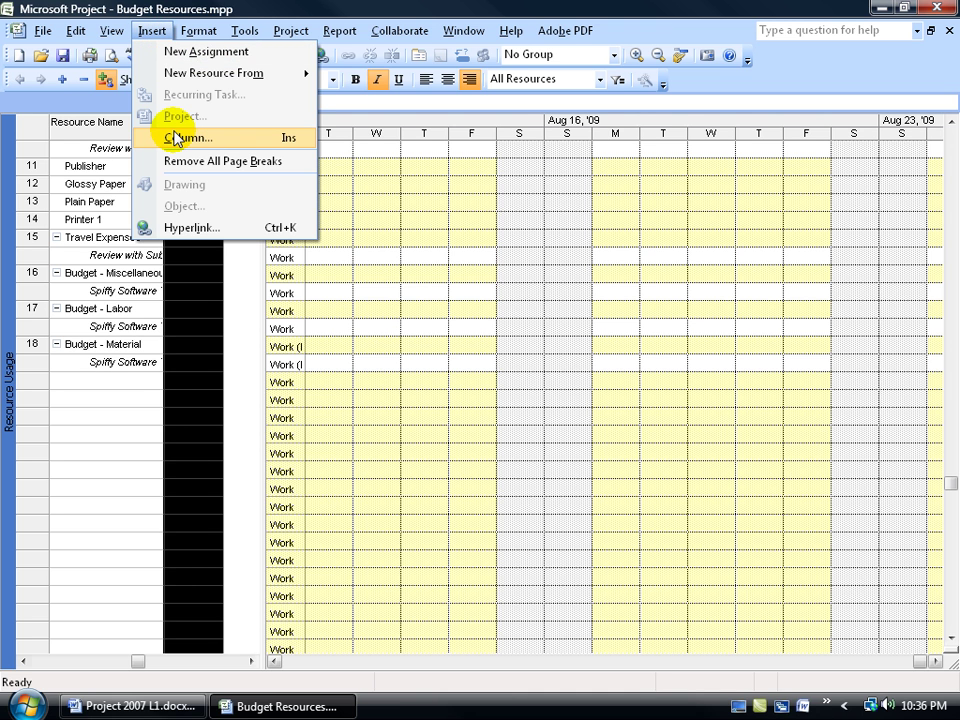
left_click(242, 10)
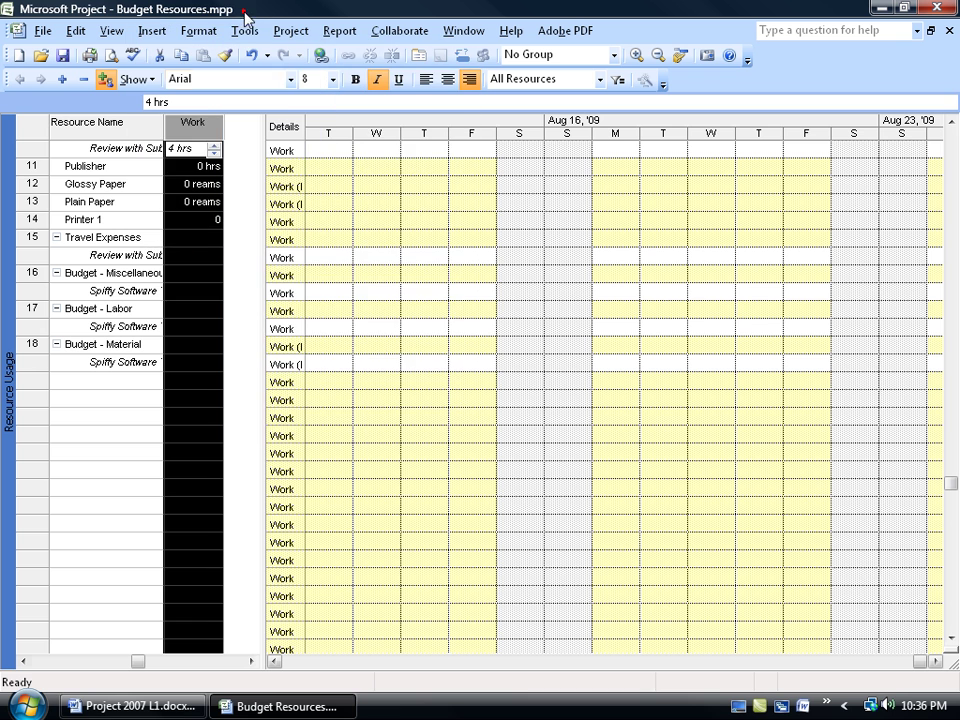
Insert a Budget Cost column before the Work column in the Resource Usage table
right_click(195, 130)
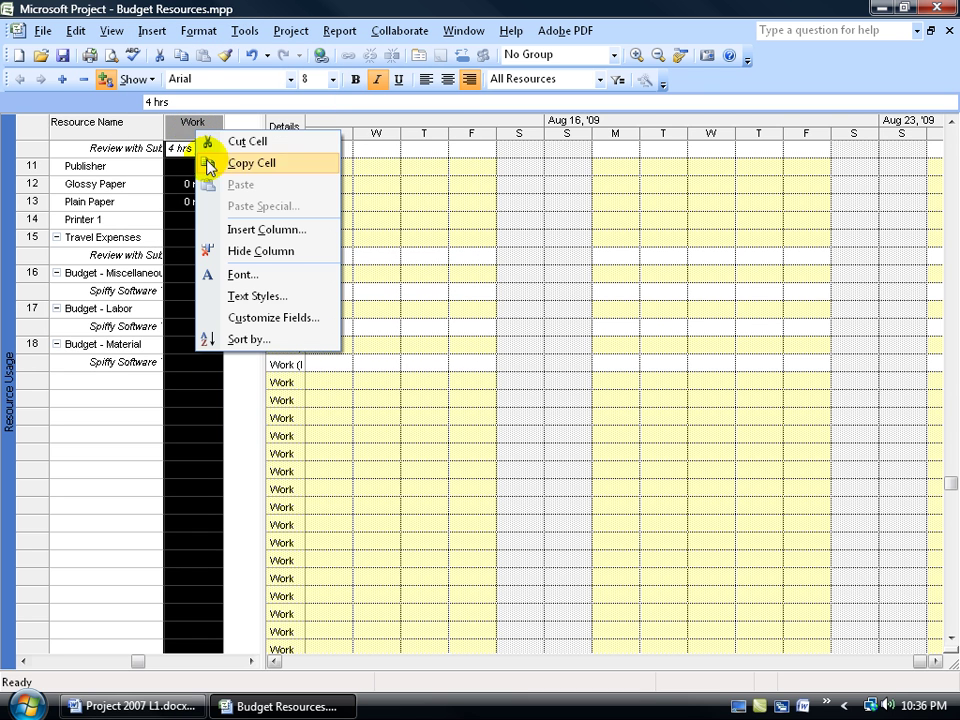
left_click(235, 232)
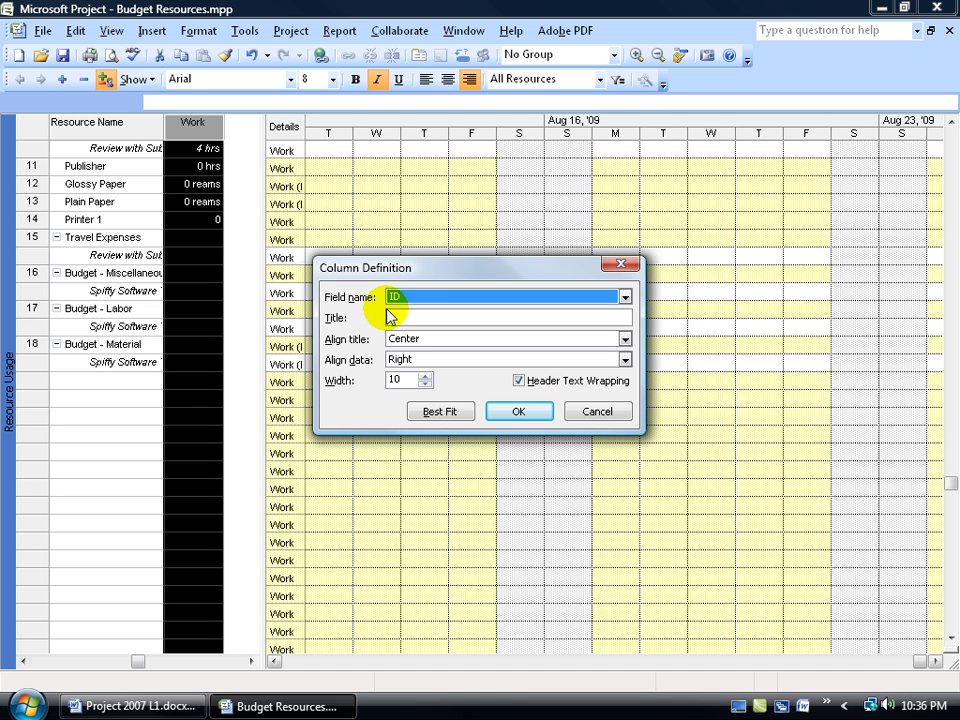
left_click(624, 297)
left_click_drag(624, 314, 624, 316)
left_click(533, 294)
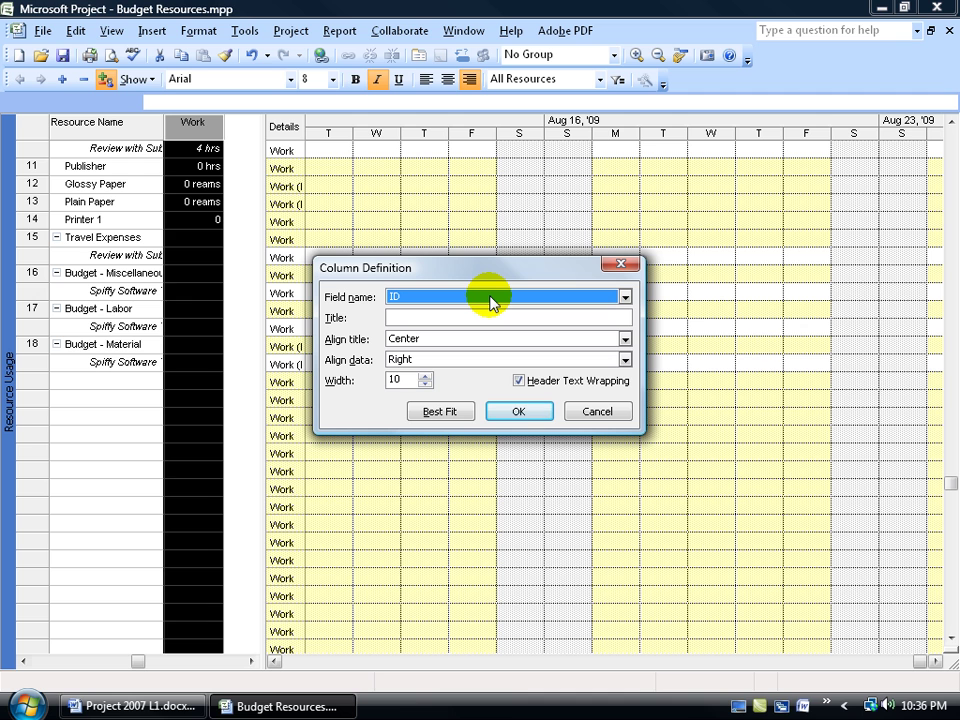
type("bu")
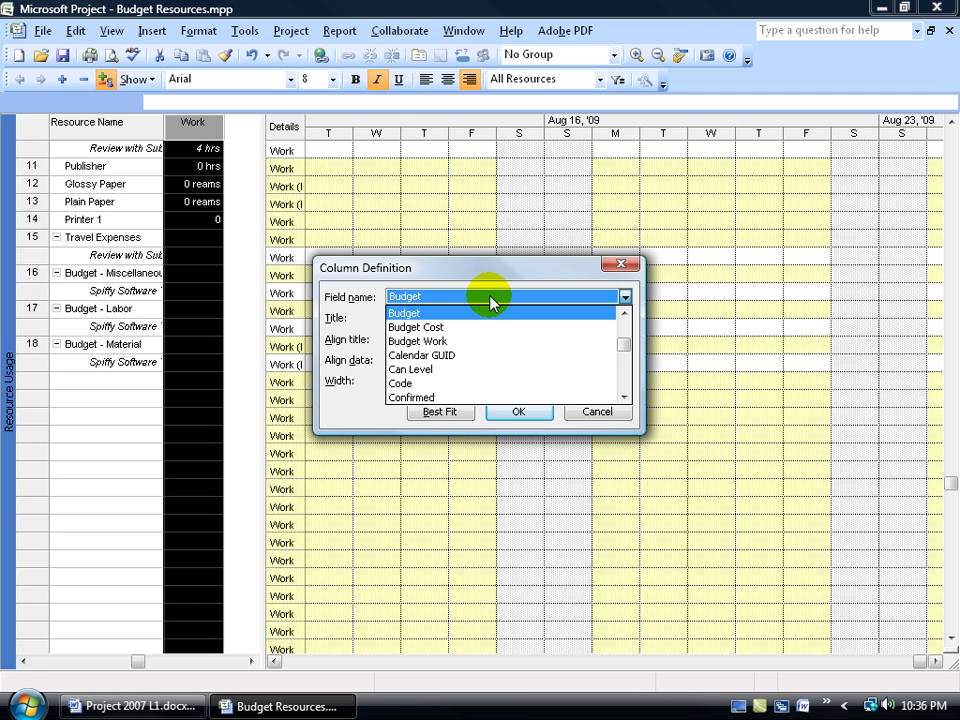
left_click(441, 327)
left_click(508, 408)
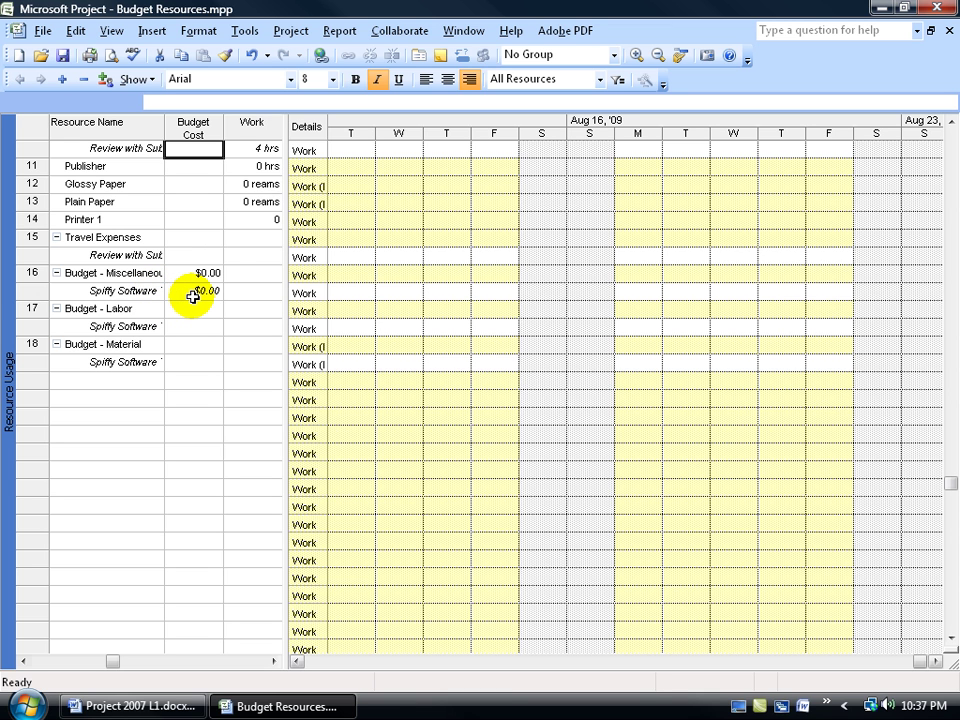
Insert a Budget Work column before the Work column and widen the table area to show the Work column beside it
right_click(252, 124)
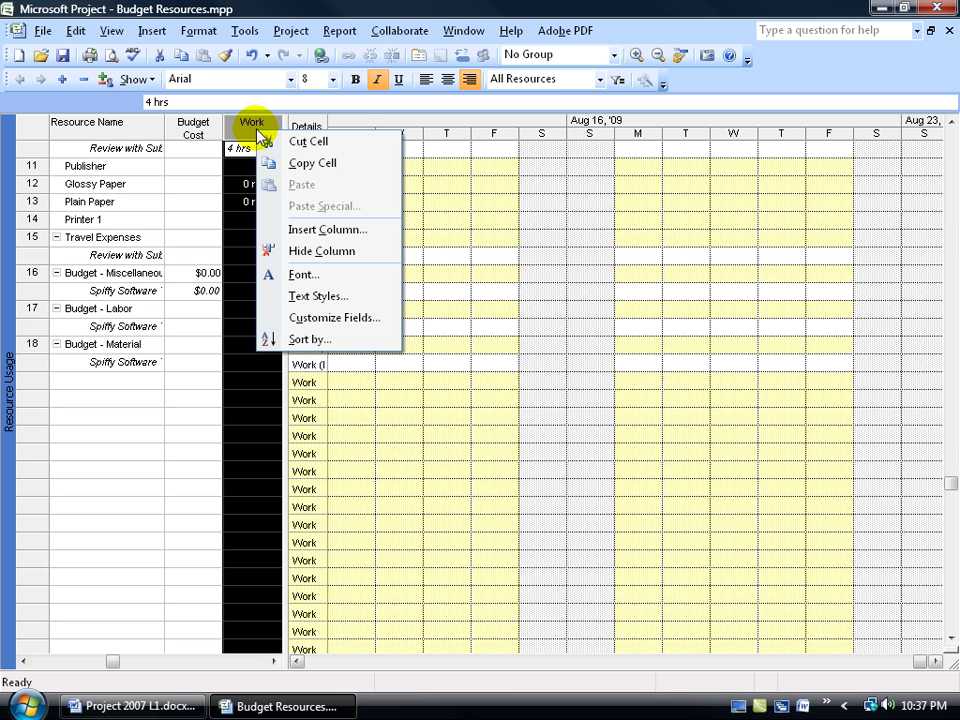
left_click(300, 229)
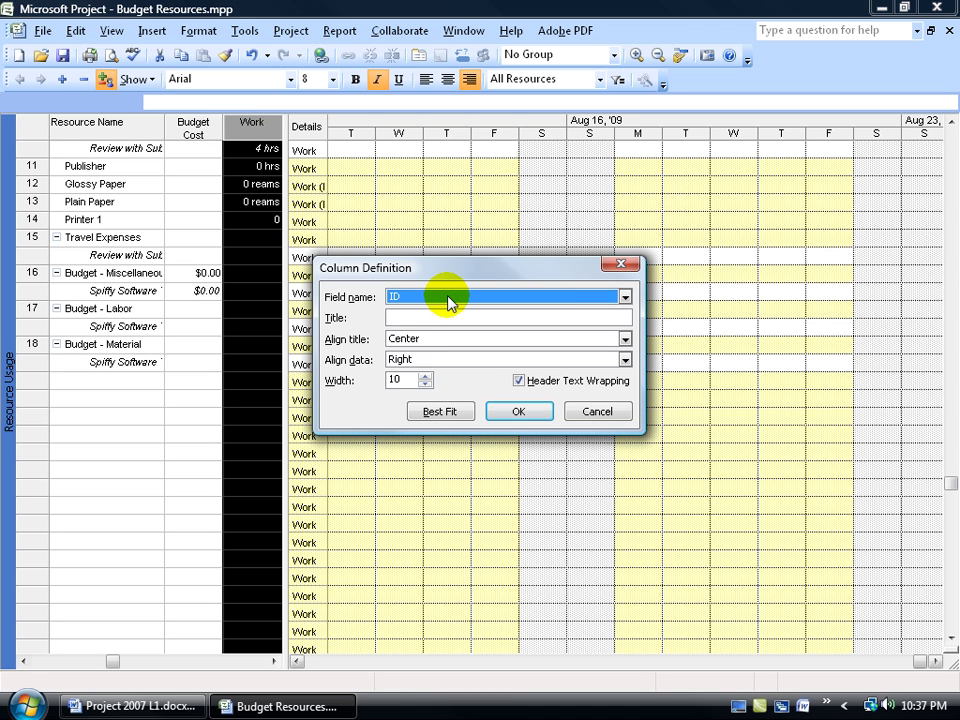
type("b")
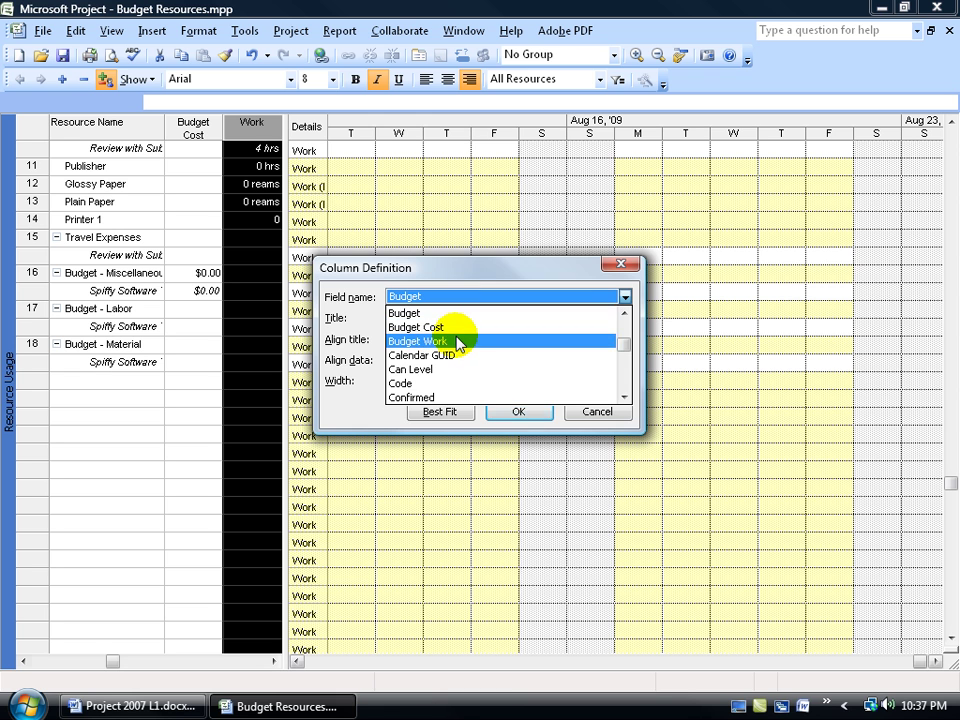
left_click(457, 341)
left_click(525, 411)
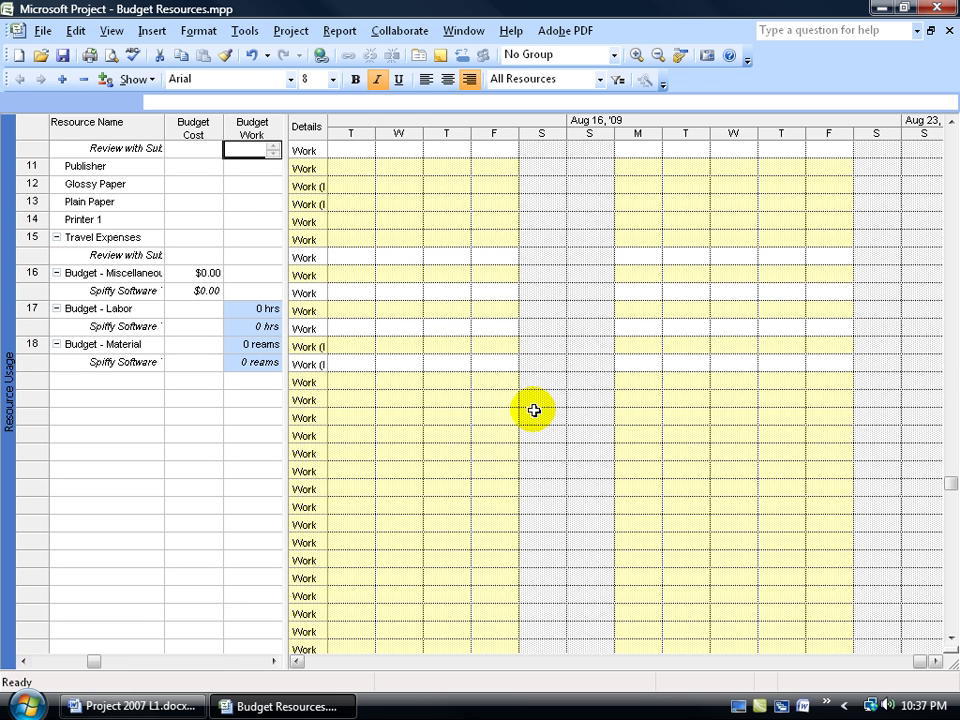
left_click_drag(286, 318, 360, 321)
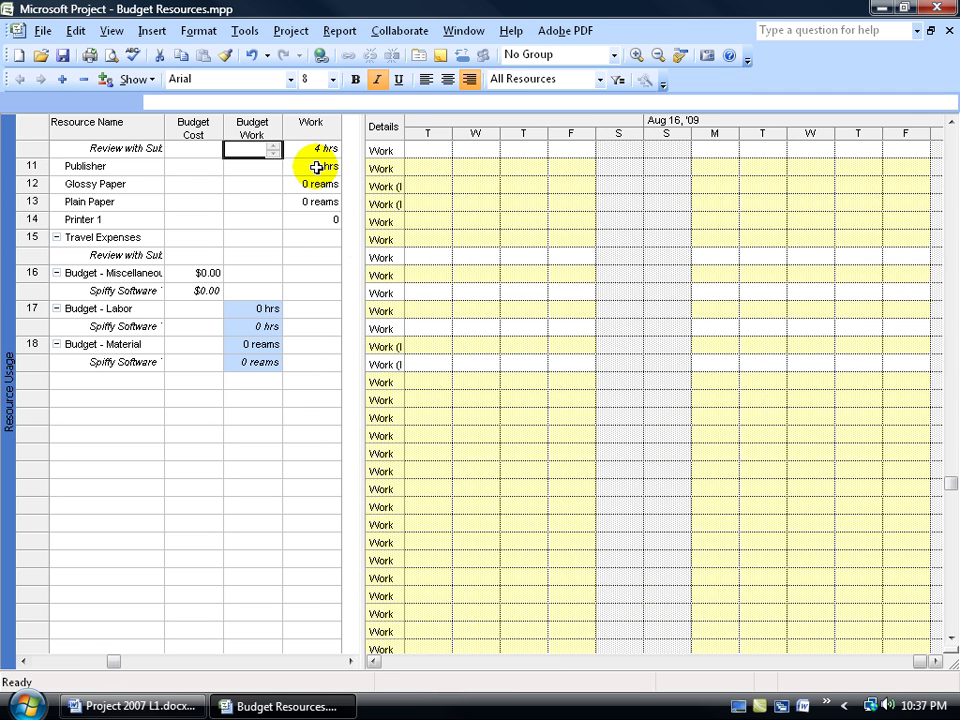
left_click_drag(358, 236, 346, 238)
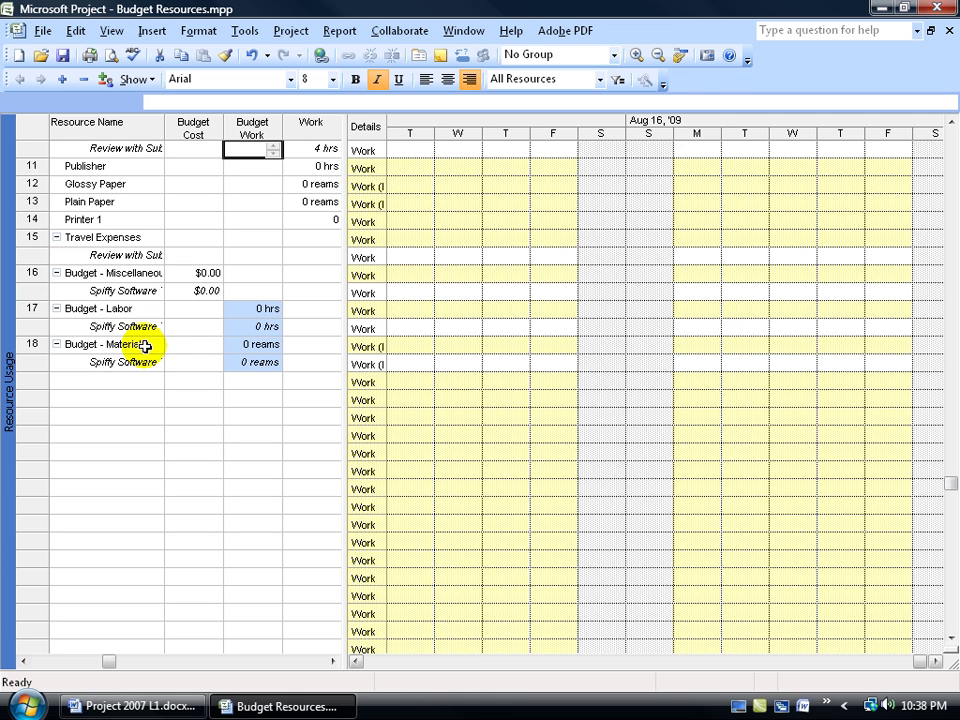
In the Resource Sheet view, compare the material label of Budget - Material with those of Glossy Paper, Plain Paper and Printer 1
right_click(8, 346)
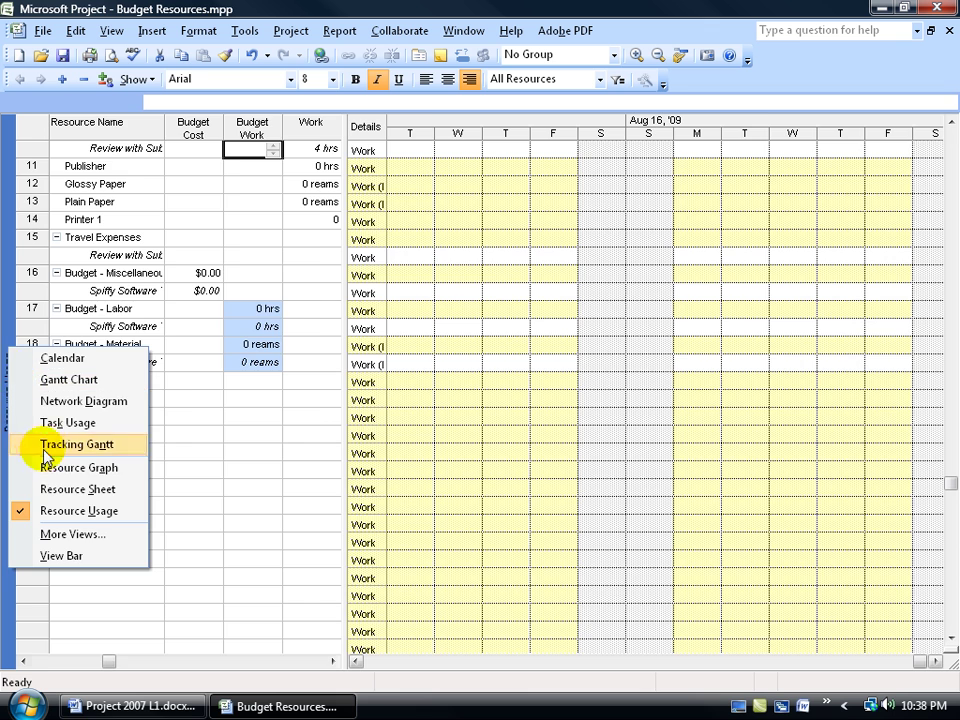
left_click(52, 488)
left_click(162, 444)
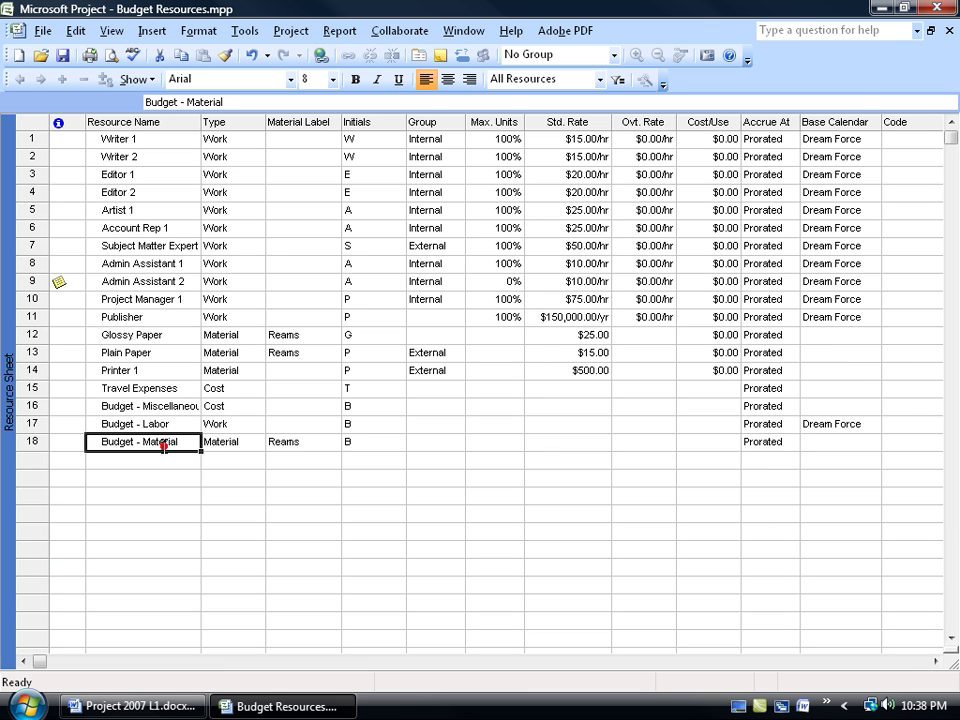
left_click(285, 443)
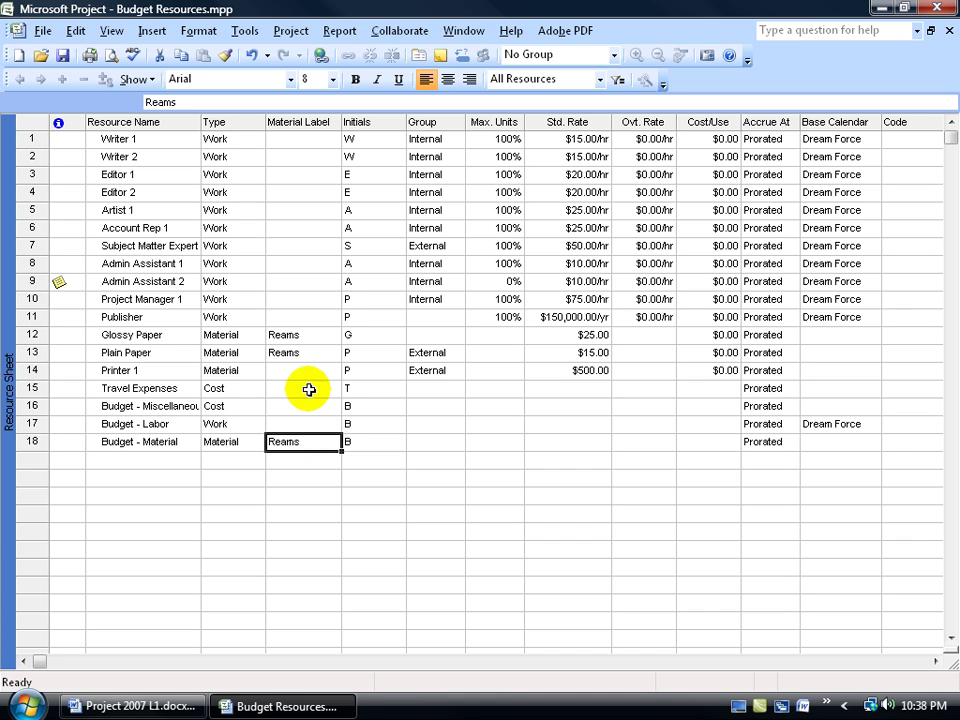
left_click_drag(286, 334, 290, 346)
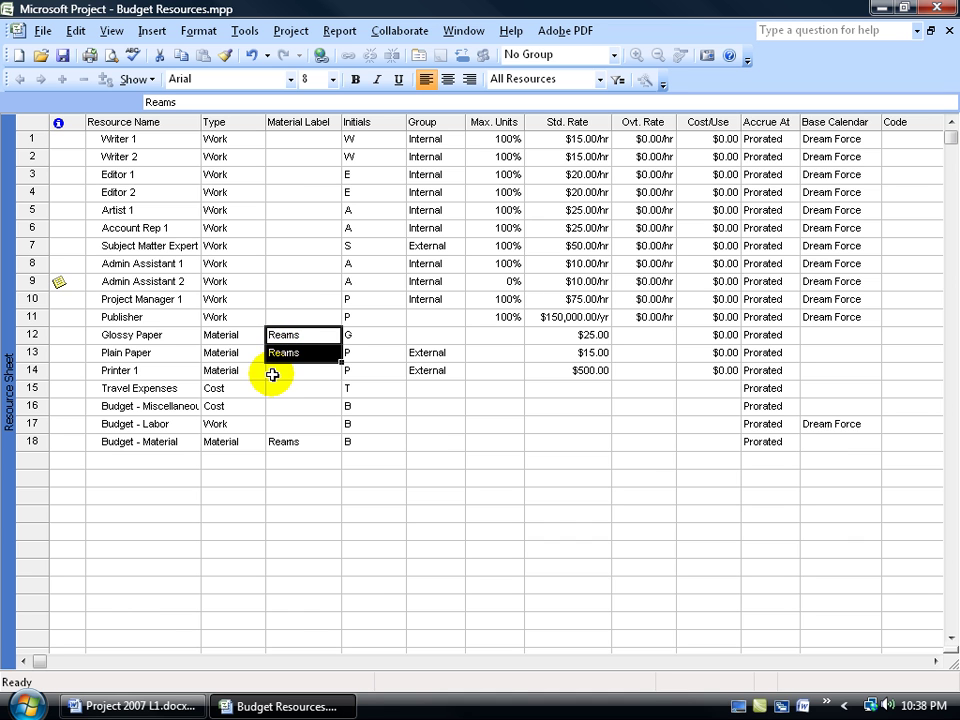
left_click(146, 370)
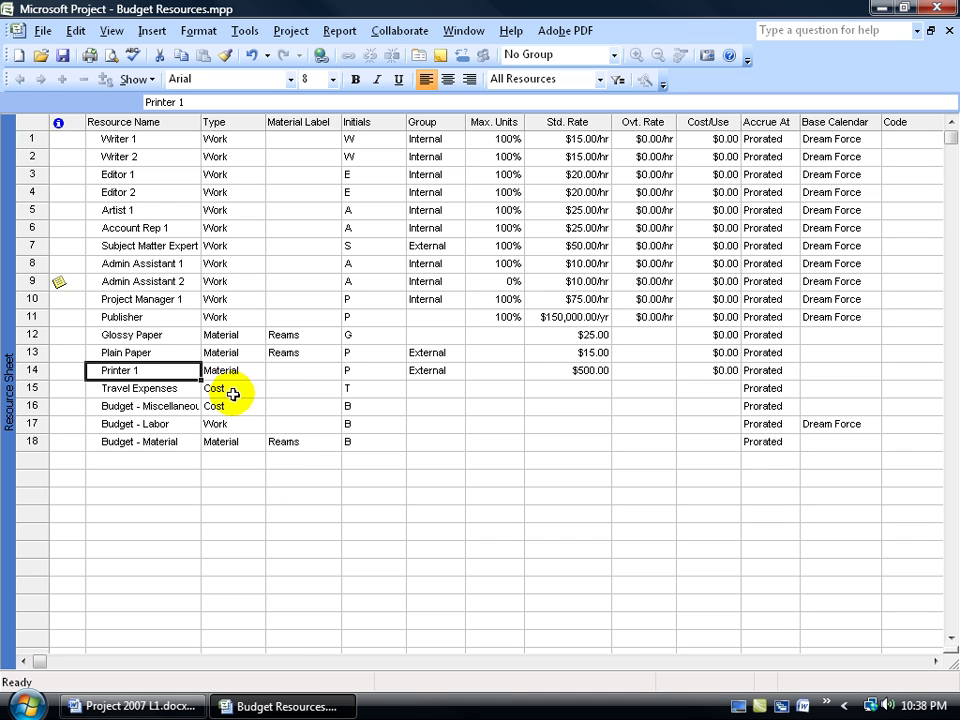
left_click(283, 441)
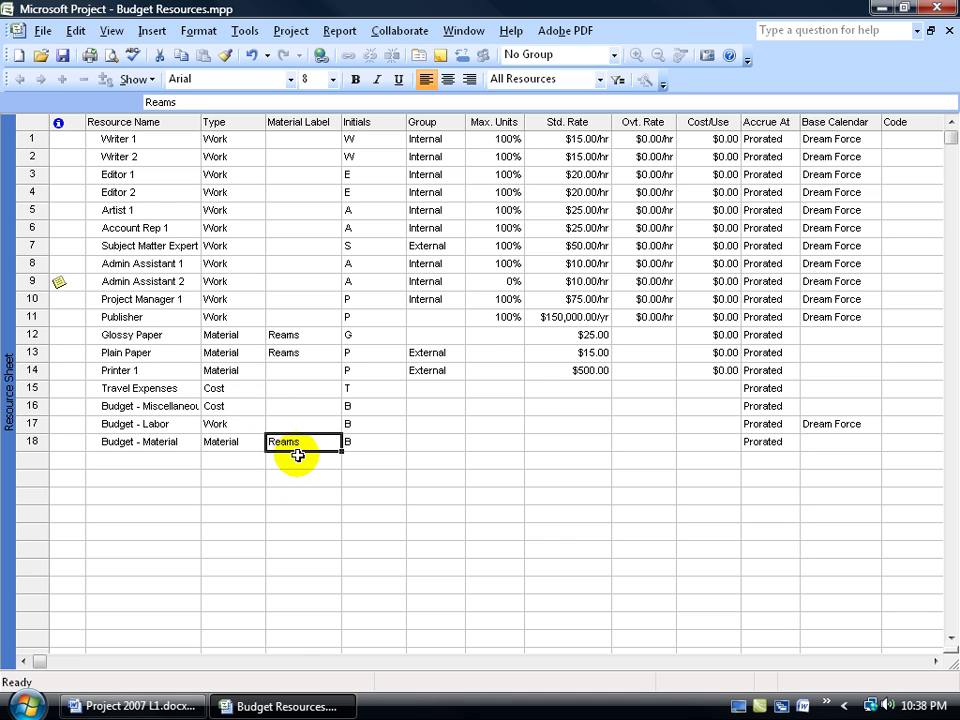
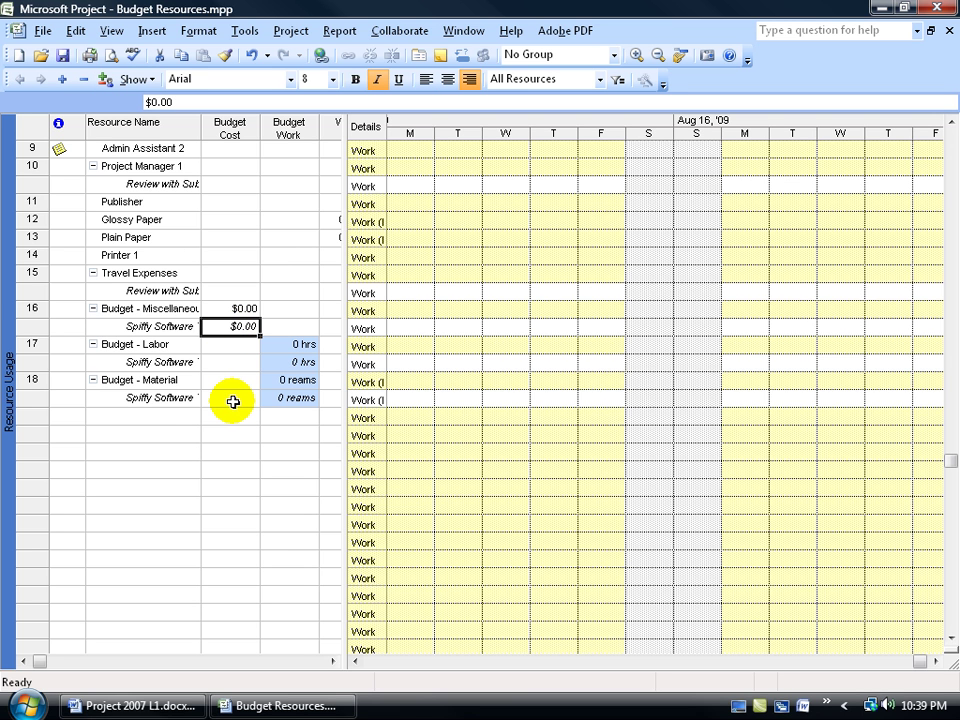
For the Spiffy Software assignments, set the budget cost under Budget - Miscellaneous to $2,000 and the budget work under Budget - Labor to 600 hrs
type("2000")
key("Return")
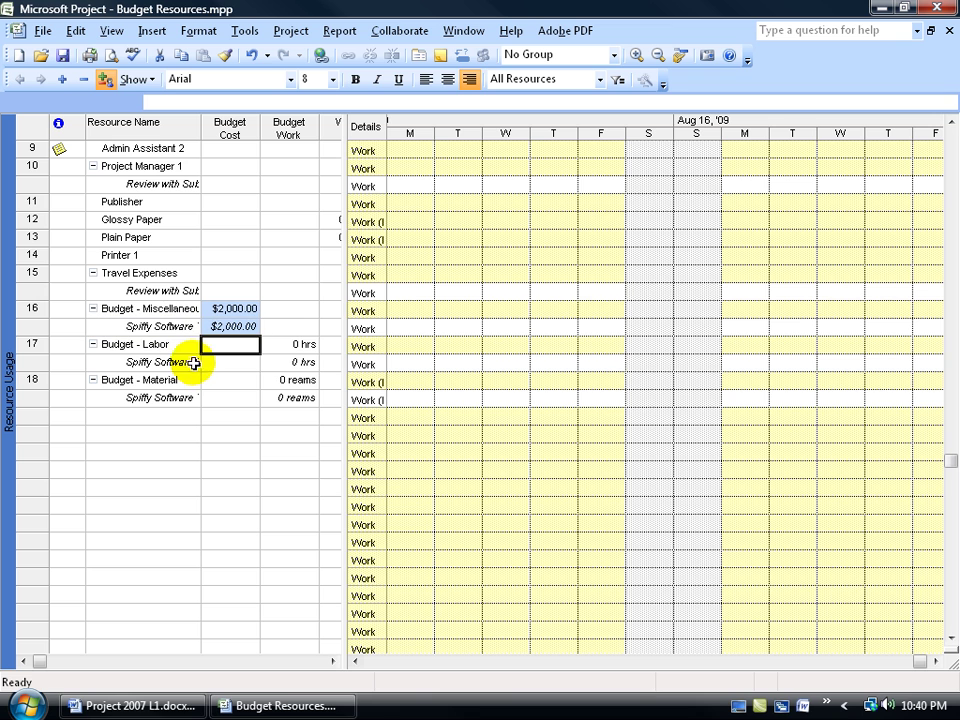
left_click(299, 361)
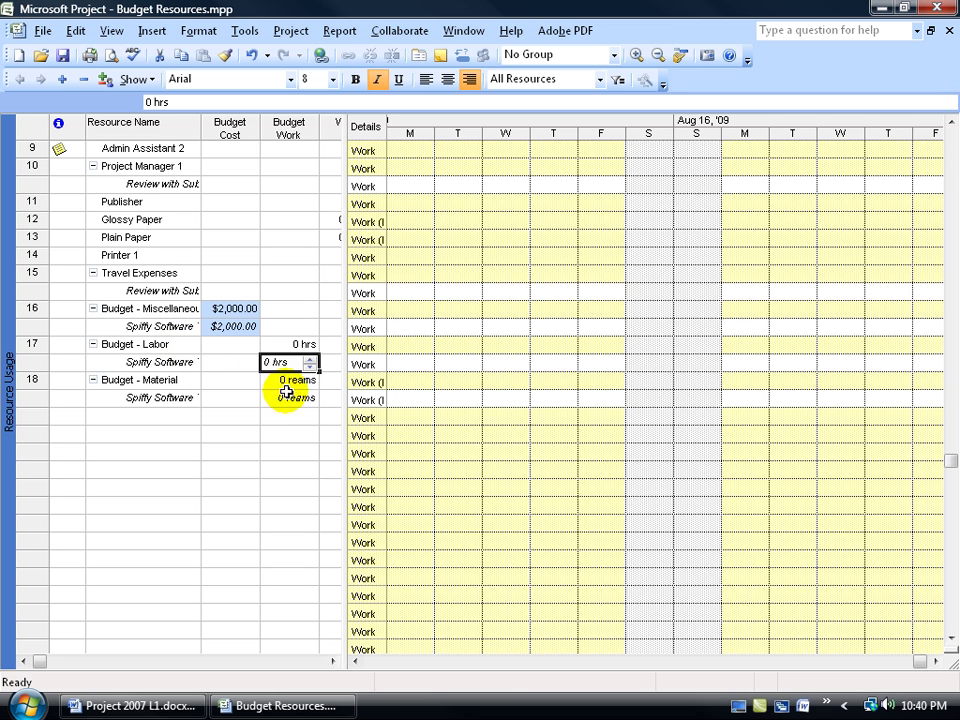
type("600")
key("Return")
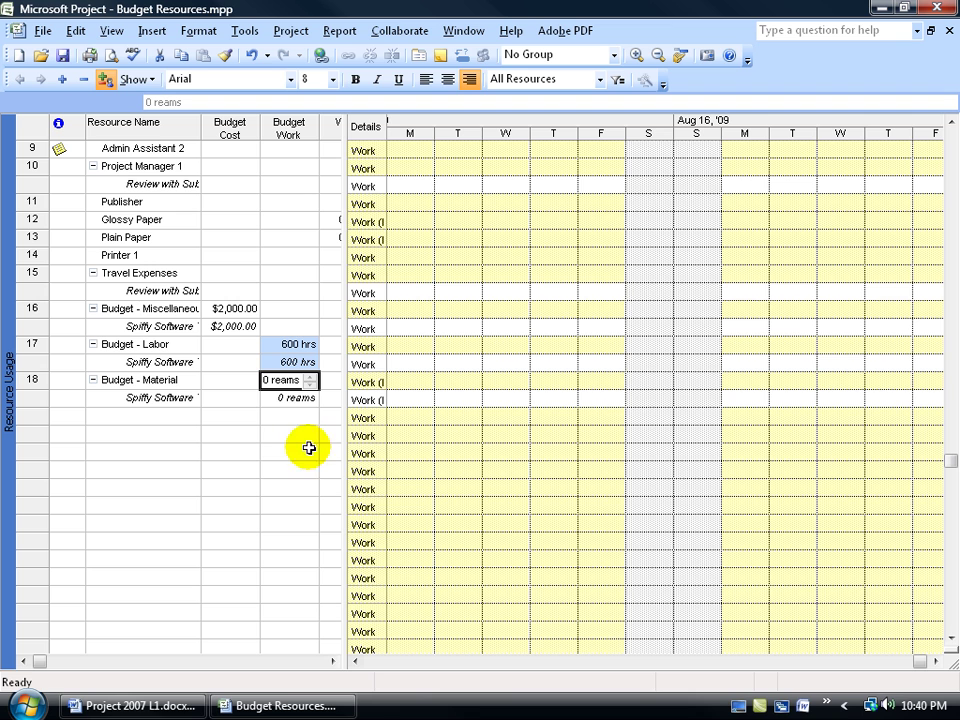
Set the budget work of the Spiffy Software assignment under Budget - Material to 15 reams and save the project
left_click(285, 399)
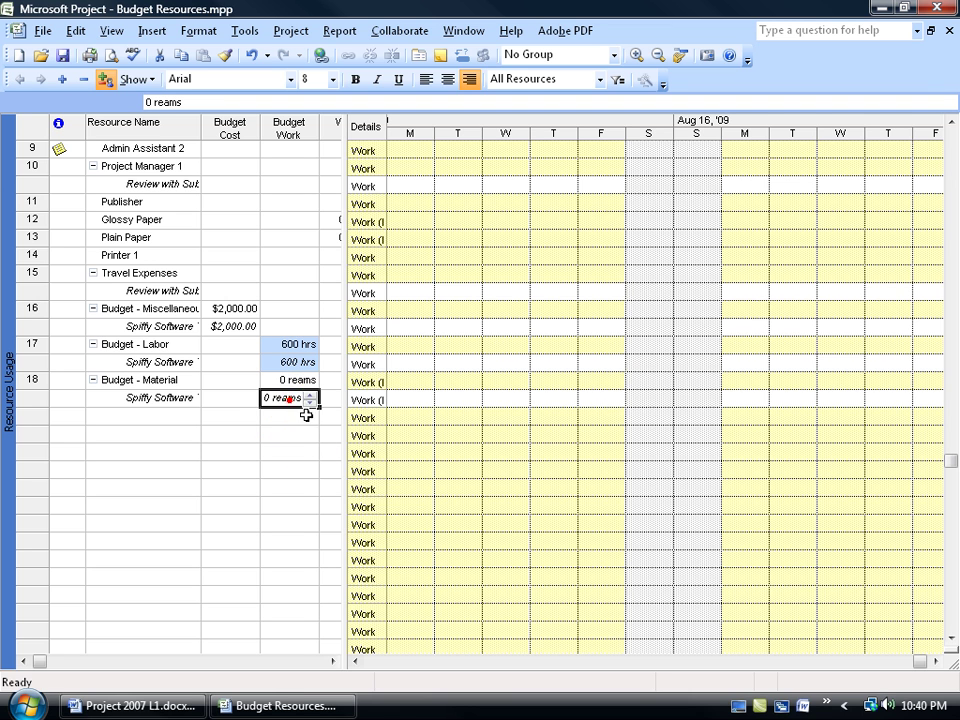
type("15")
key("Return")
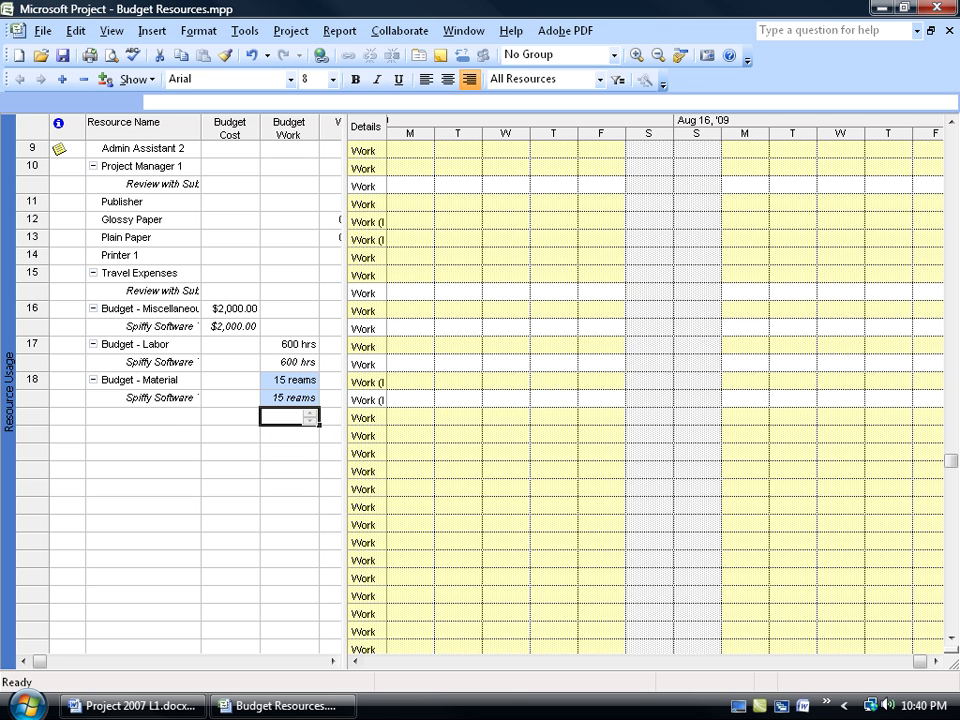
left_click(62, 55)
Widen the table area to show the Work column and group the resources by Resource Type
left_click_drag(345, 327, 400, 332)
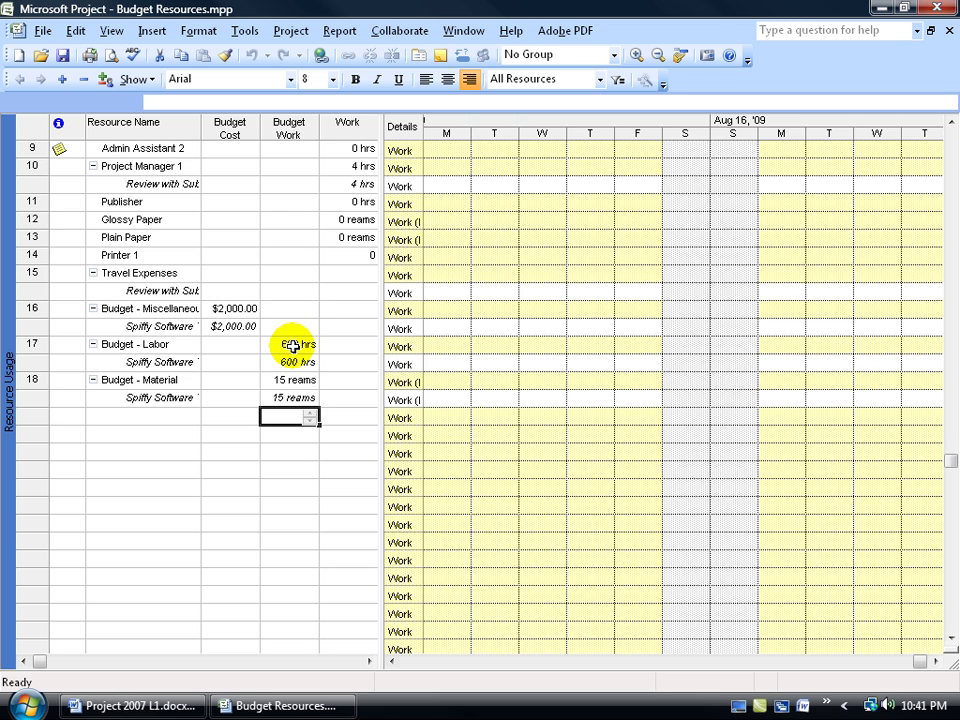
left_click(951, 123)
left_click(951, 123)
left_click(951, 123)
left_click(951, 123)
left_click(951, 123)
left_click(951, 123)
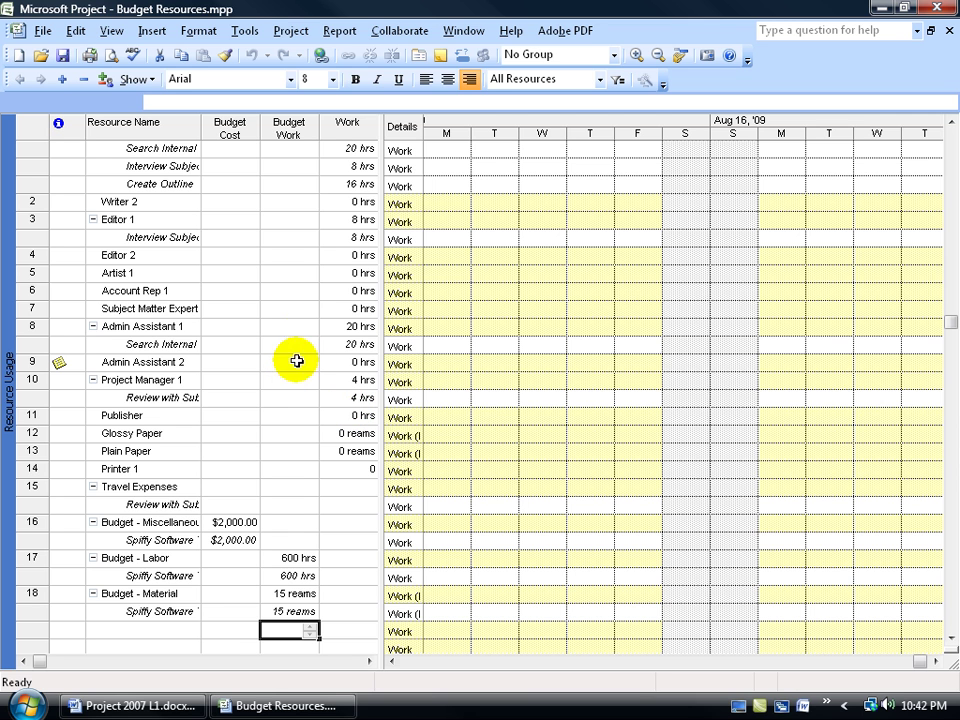
left_click(292, 31)
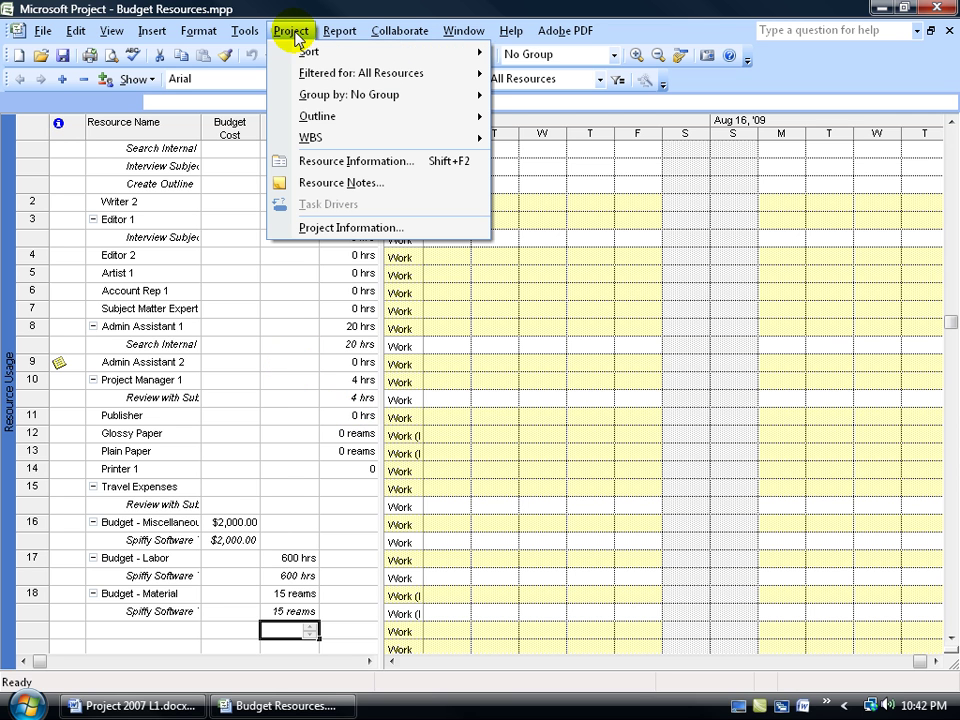
mouse_move(318, 97)
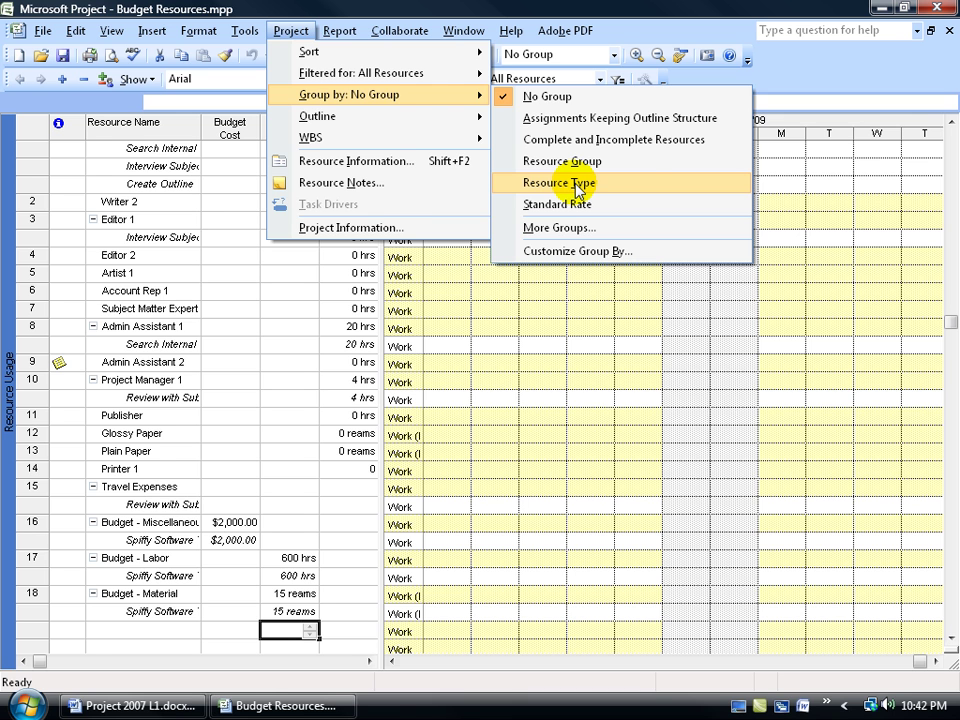
left_click(577, 183)
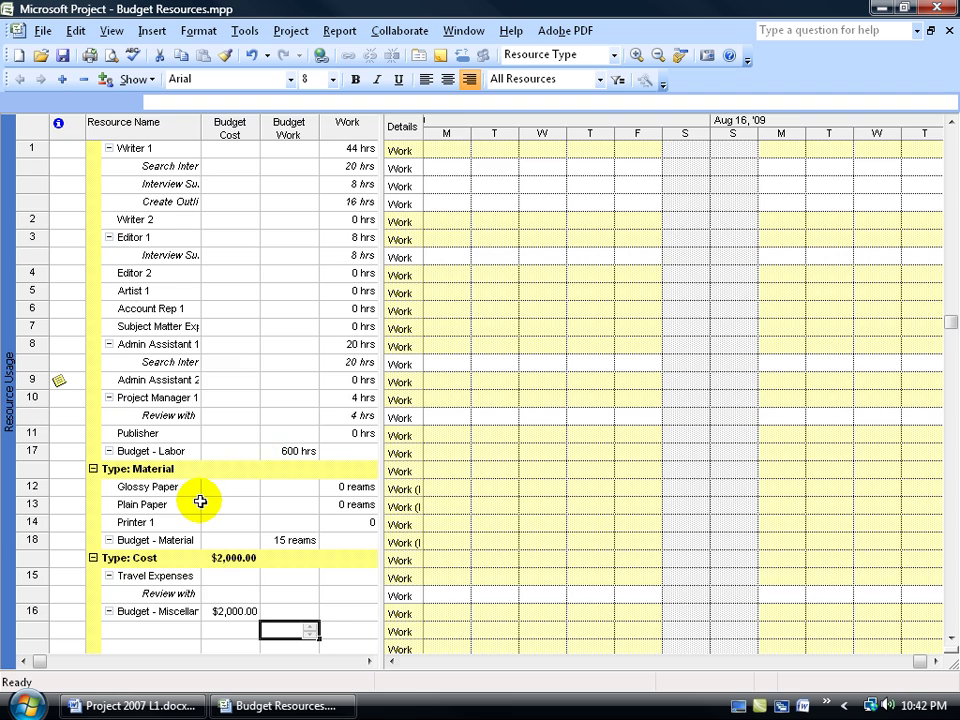
Compare the budget work with the planned work across the Work, Material and Cost resource groups
scroll(199, 501, "down", 1)
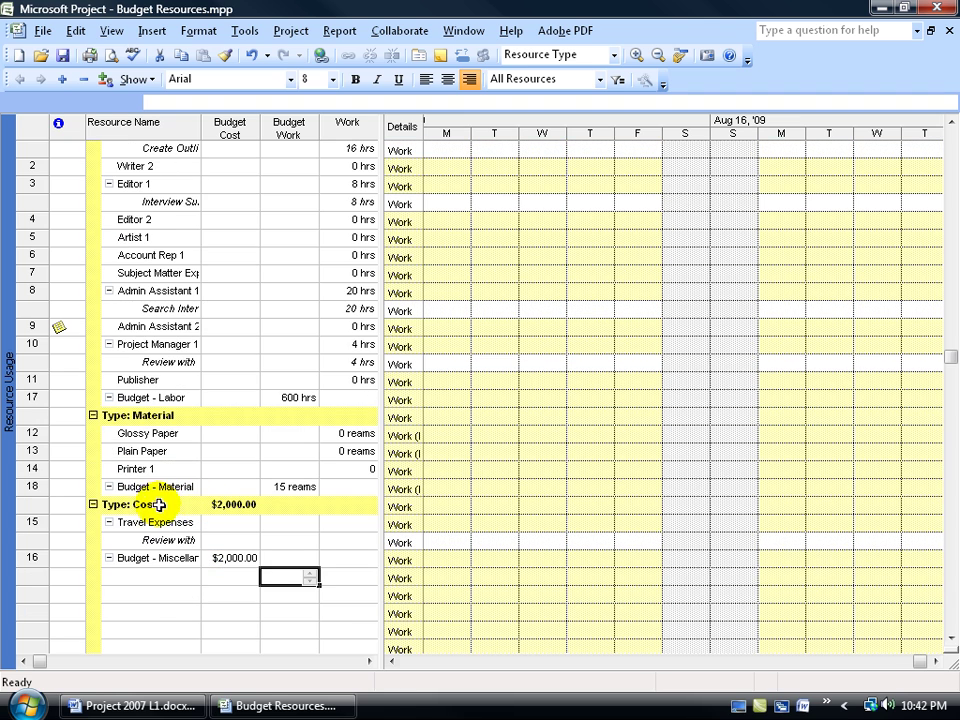
scroll(178, 424, "up", 6)
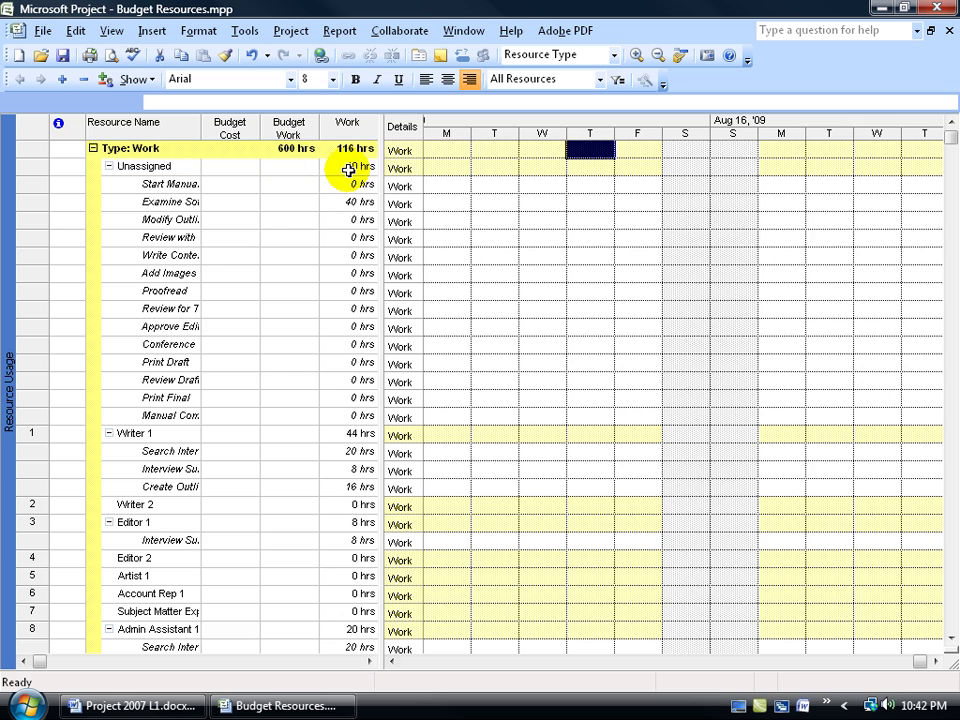
scroll(253, 379, "down", 8)
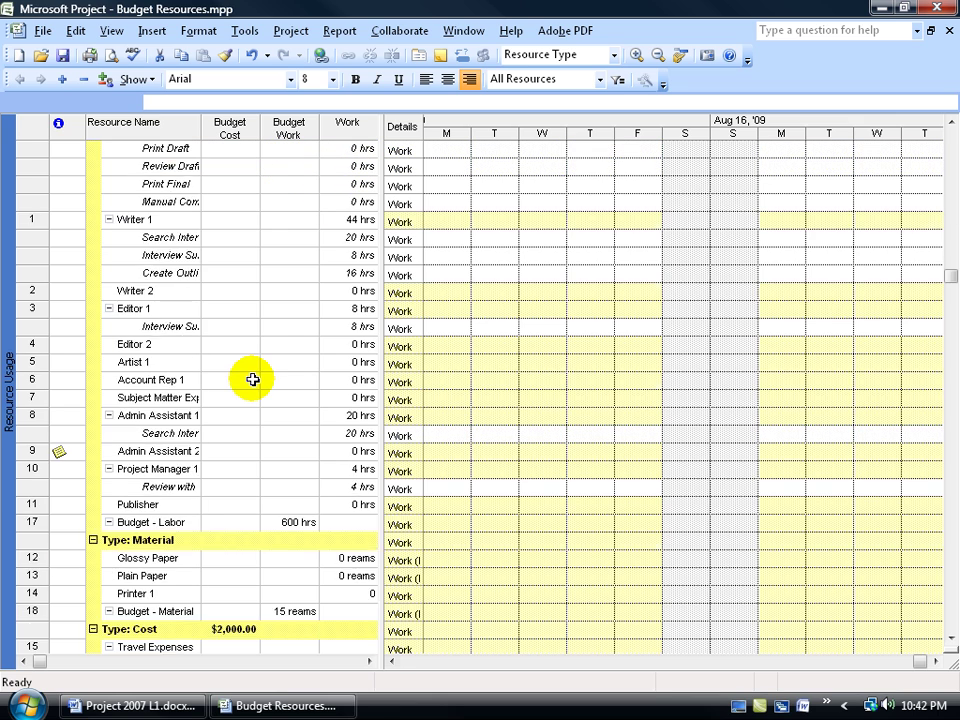
scroll(253, 379, "down", 1)
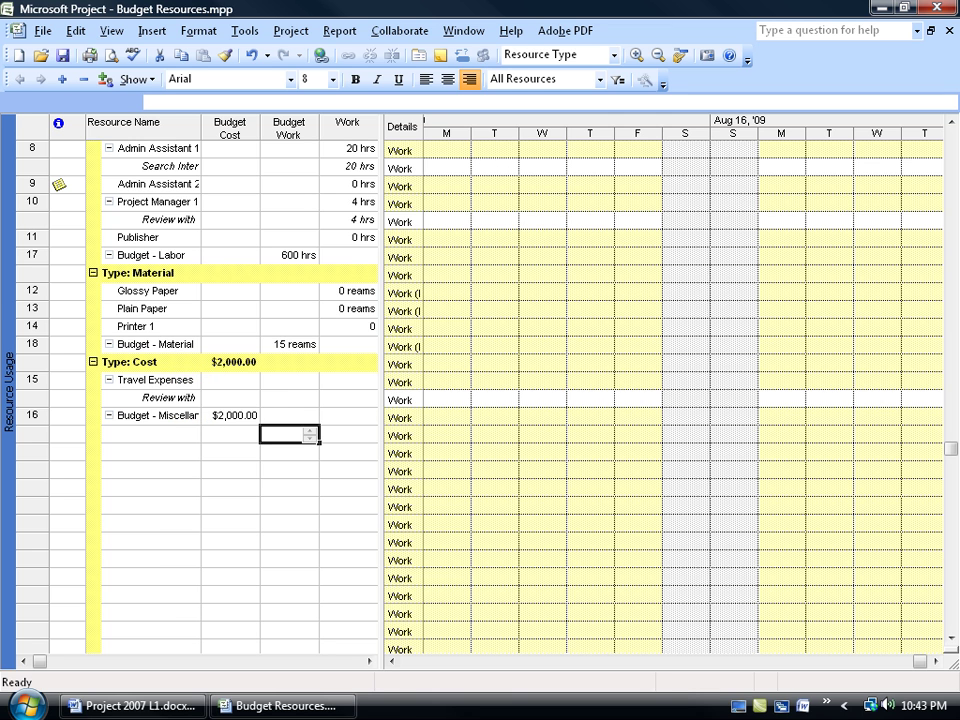
Check the Travel Expenses cost assigned to Review with Subject Matter Expert in the Gantt Chart view, and return to Resource Usage
right_click(8, 327)
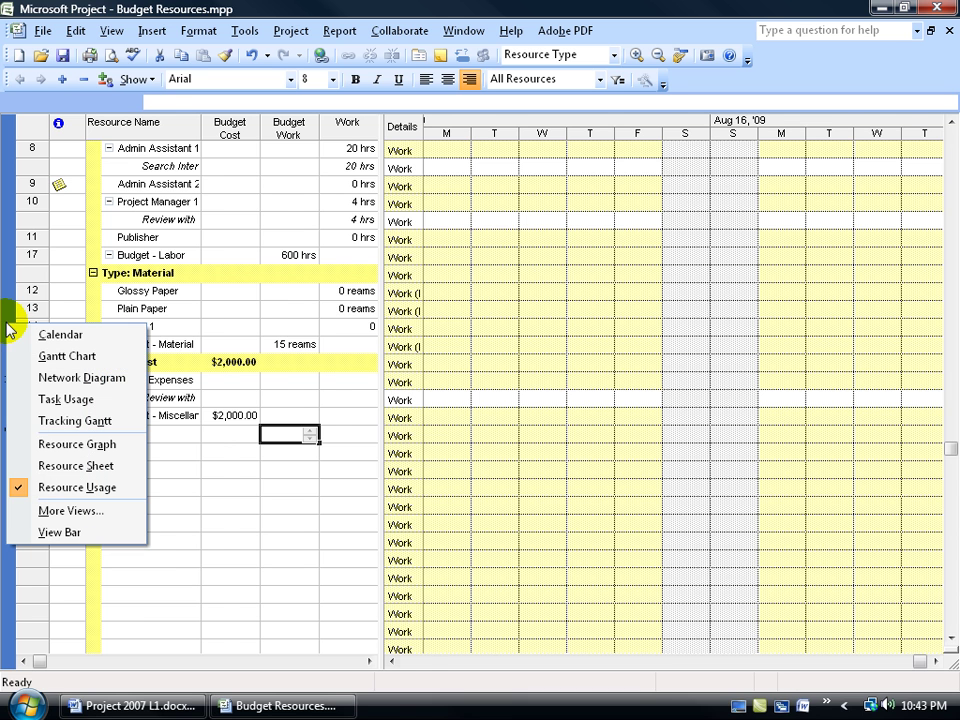
left_click(38, 356)
left_click(176, 293)
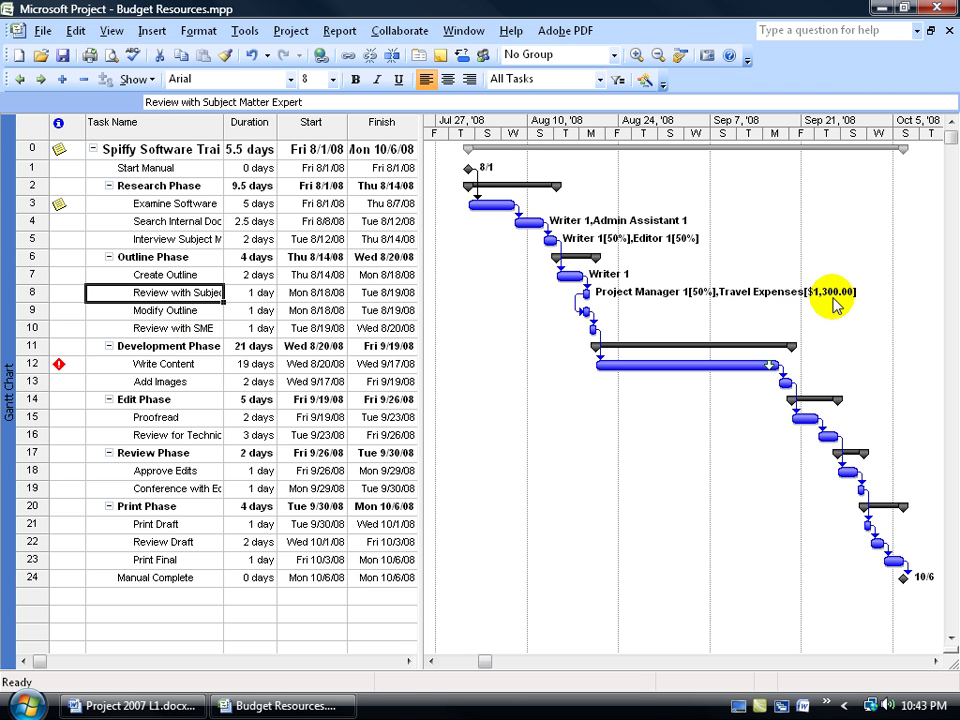
right_click(8, 294)
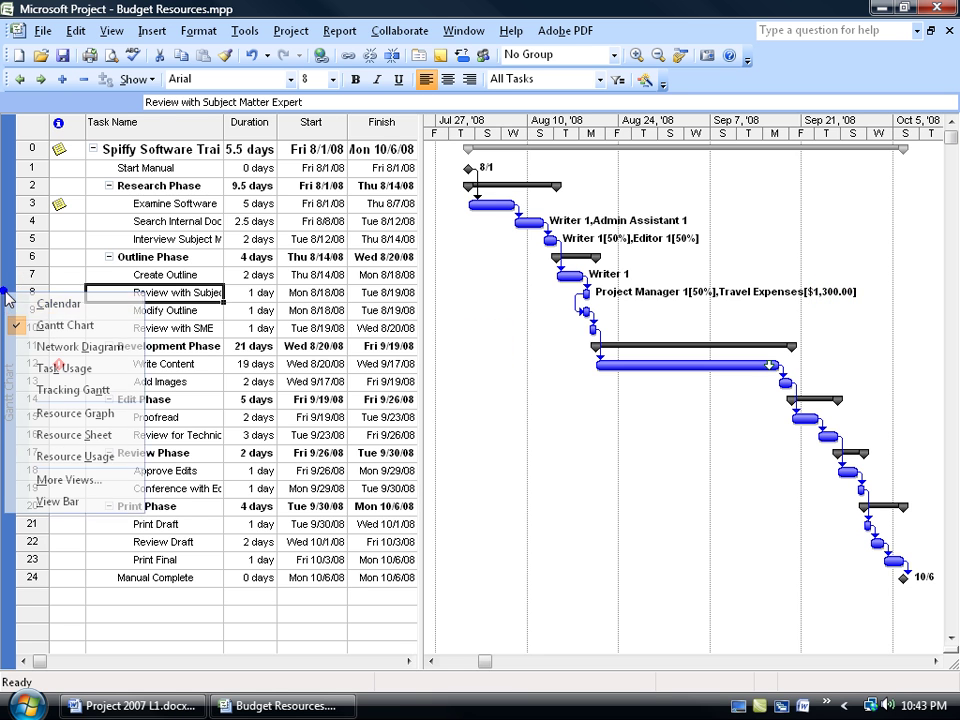
left_click(55, 455)
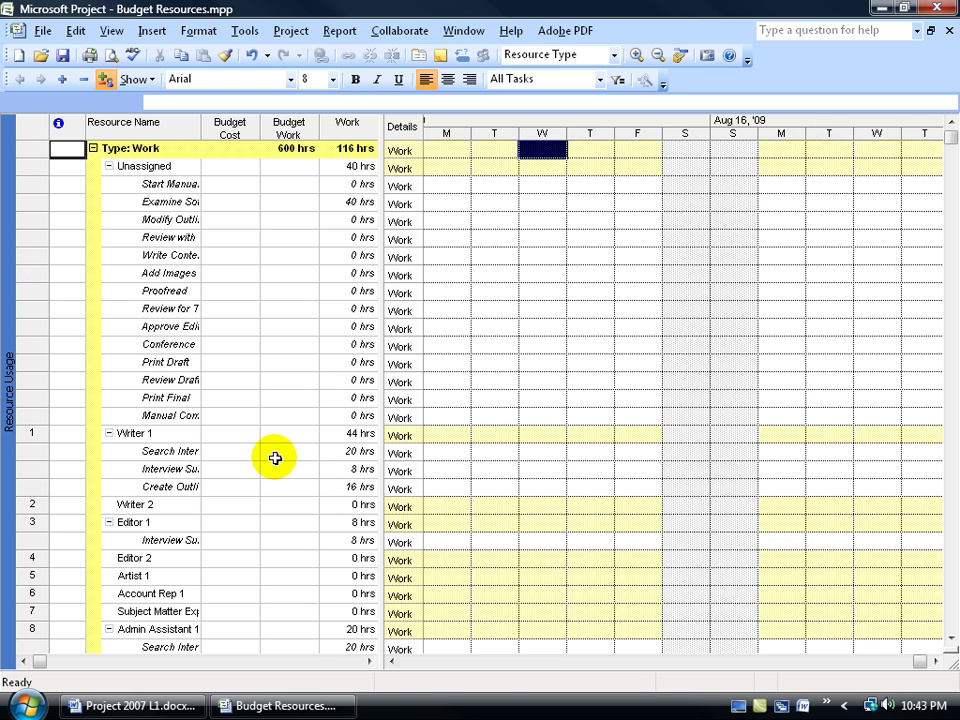
Insert the Cost column before the Work column and widen the table area to show both columns
scroll(278, 458, "down", 9)
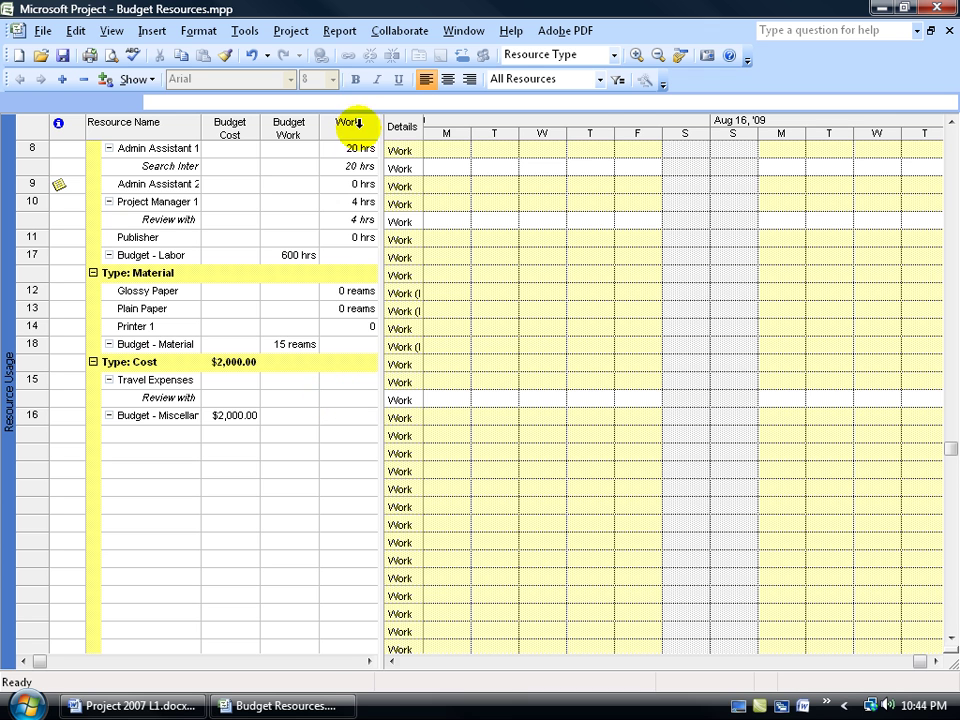
right_click(357, 124)
left_click(394, 227)
type("Code")
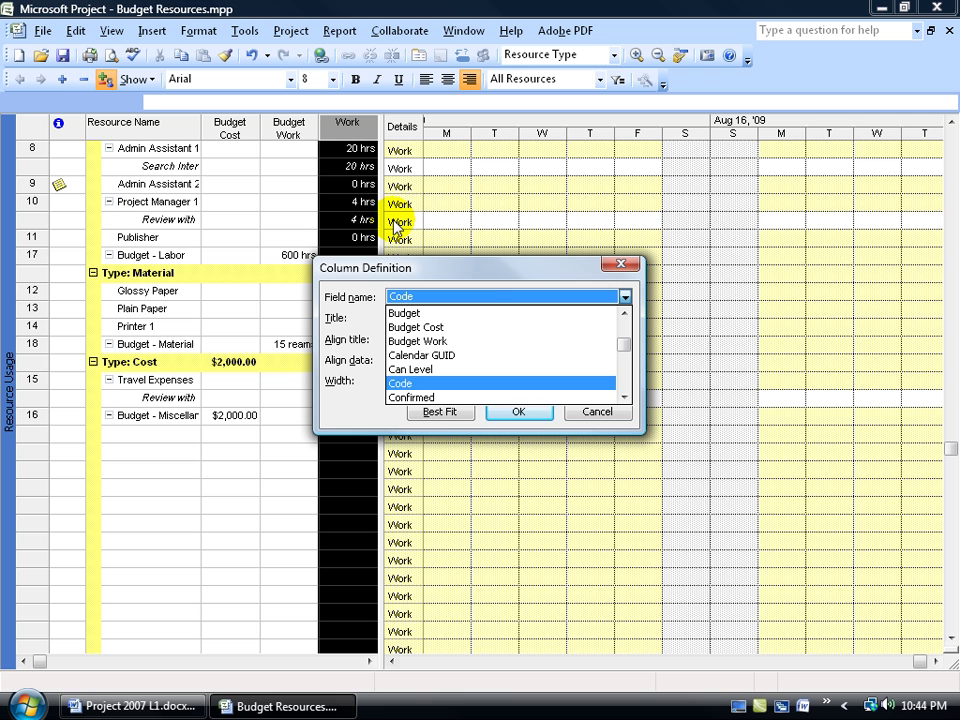
left_click(622, 397)
left_click(622, 397)
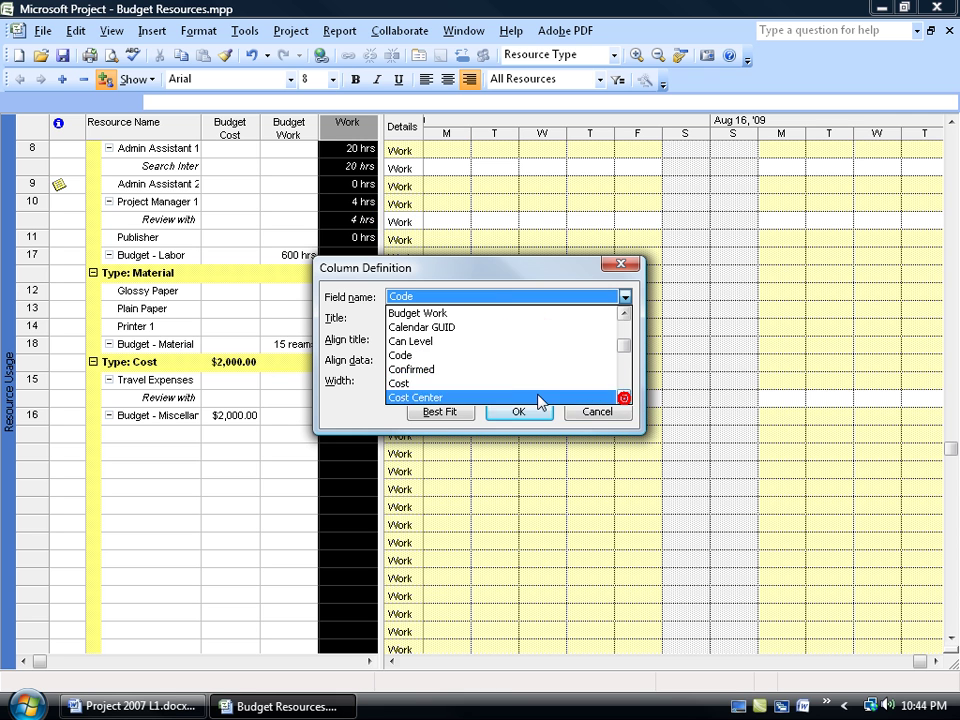
left_click(499, 386)
left_click(498, 408)
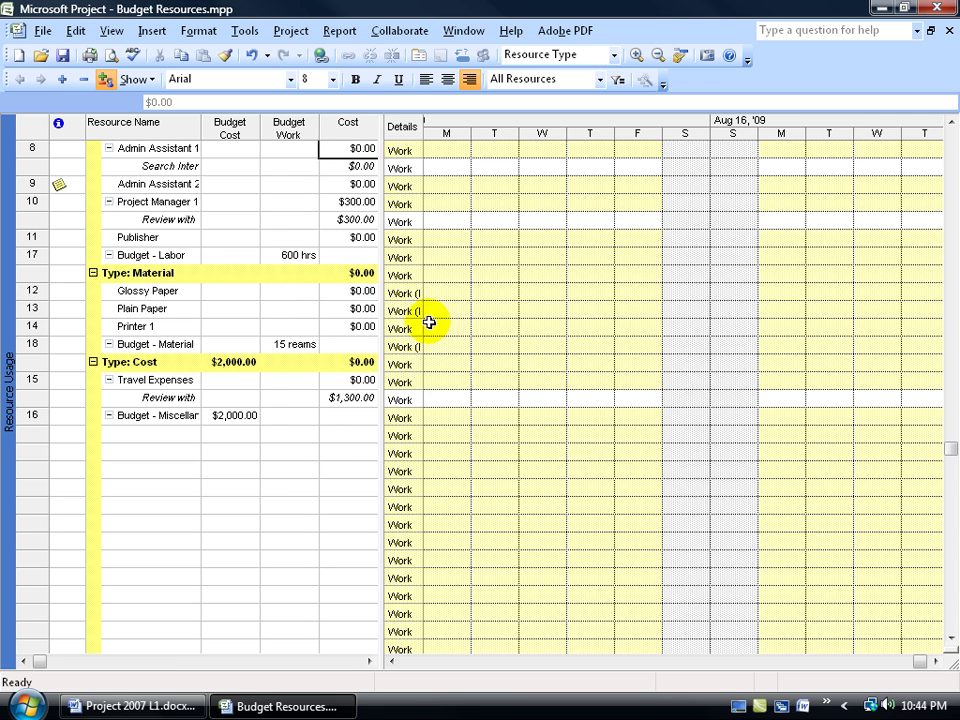
left_click_drag(386, 300, 440, 296)
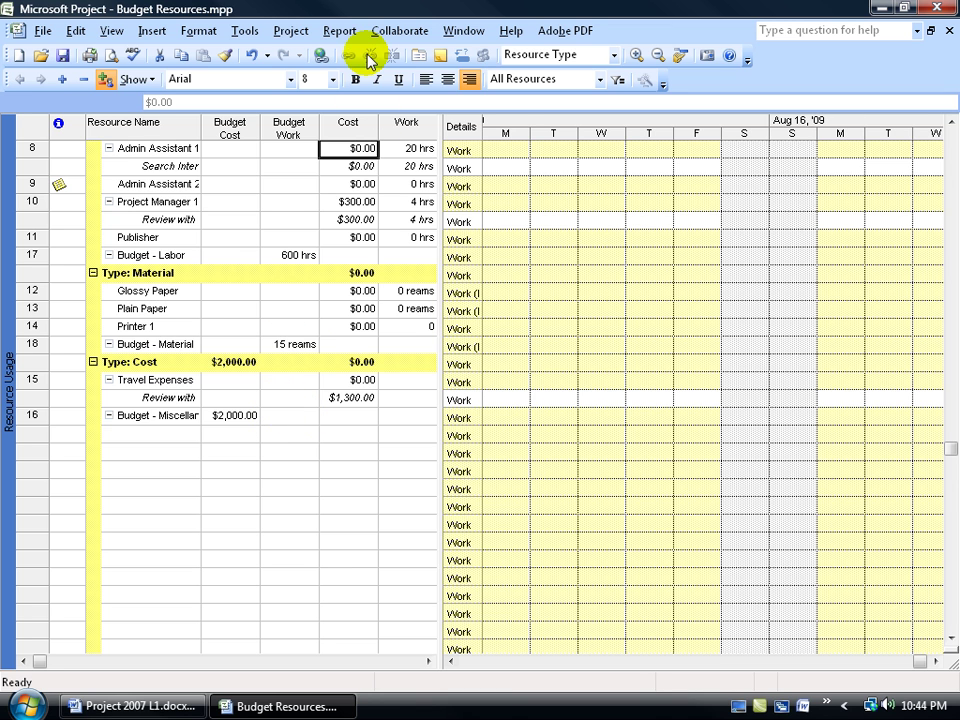
Remove the grouping to review the budget resources at the end of the list, and group by Resource Type again
left_click(615, 55)
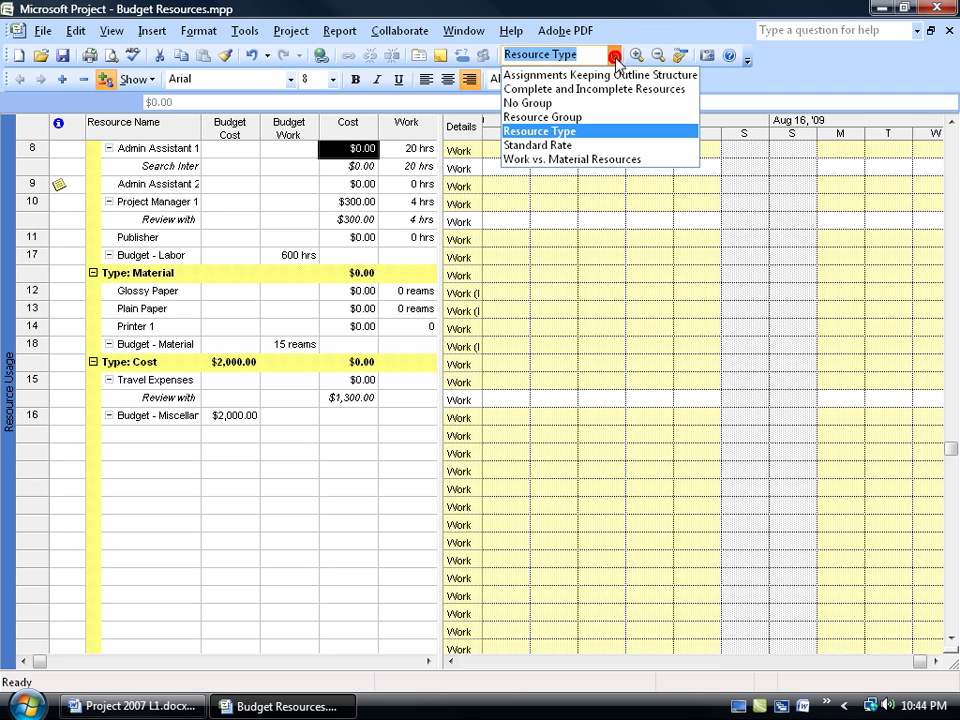
left_click(575, 104)
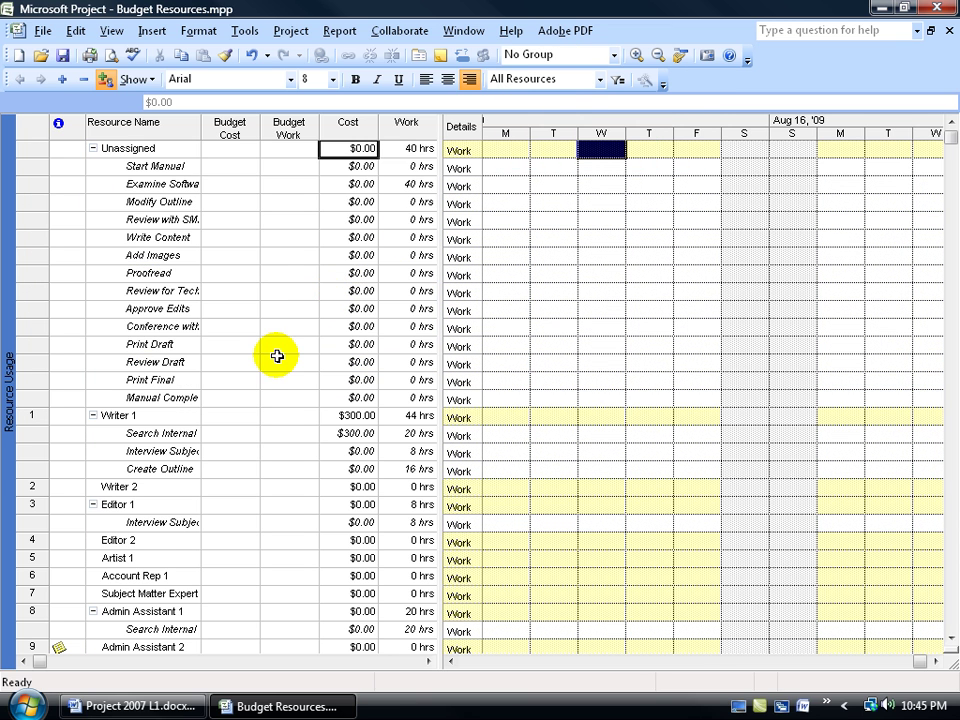
scroll(268, 364, "down", 4)
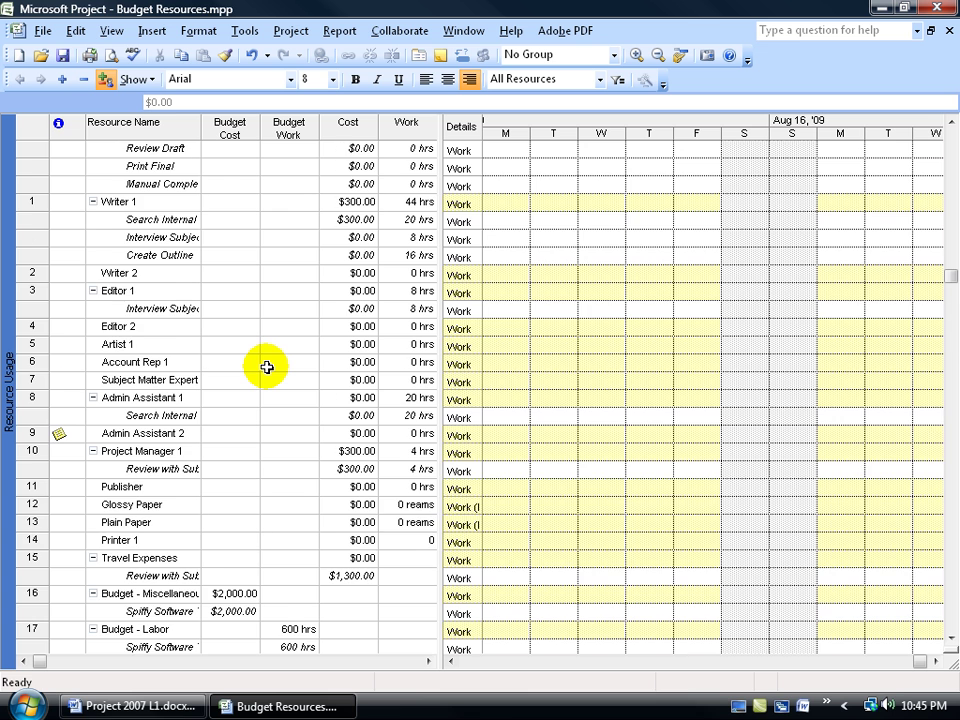
scroll(267, 367, "down", 2)
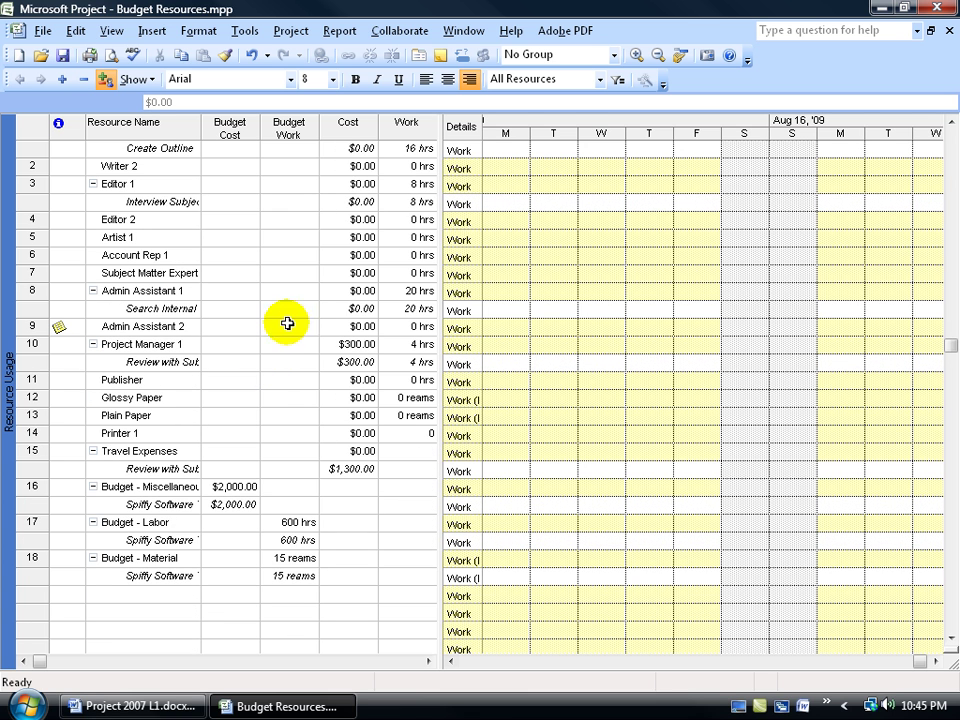
left_click(614, 55)
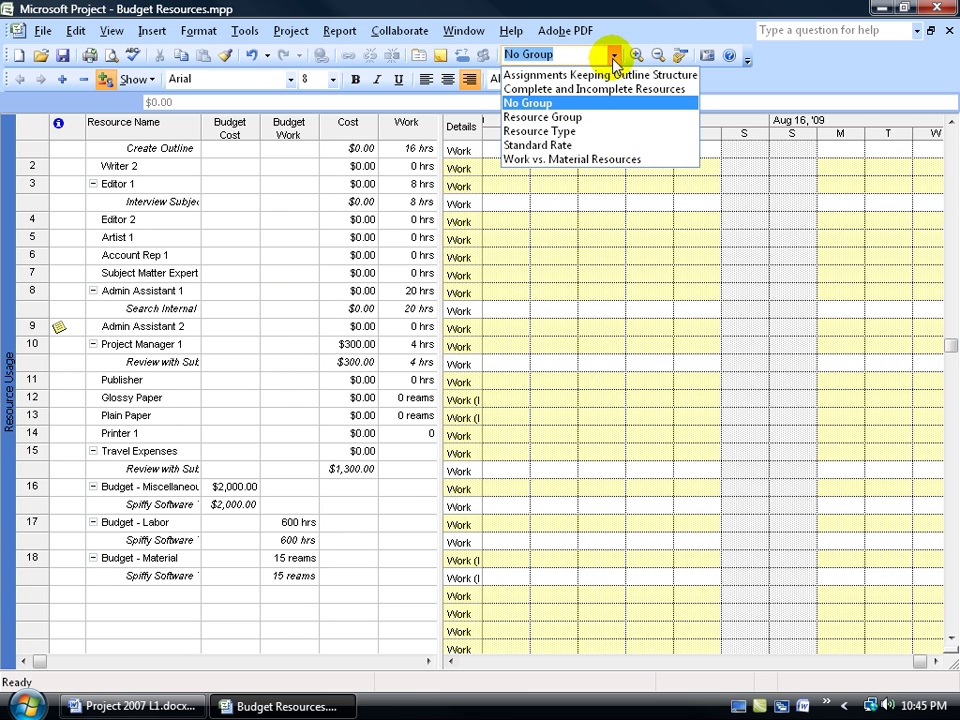
left_click(566, 131)
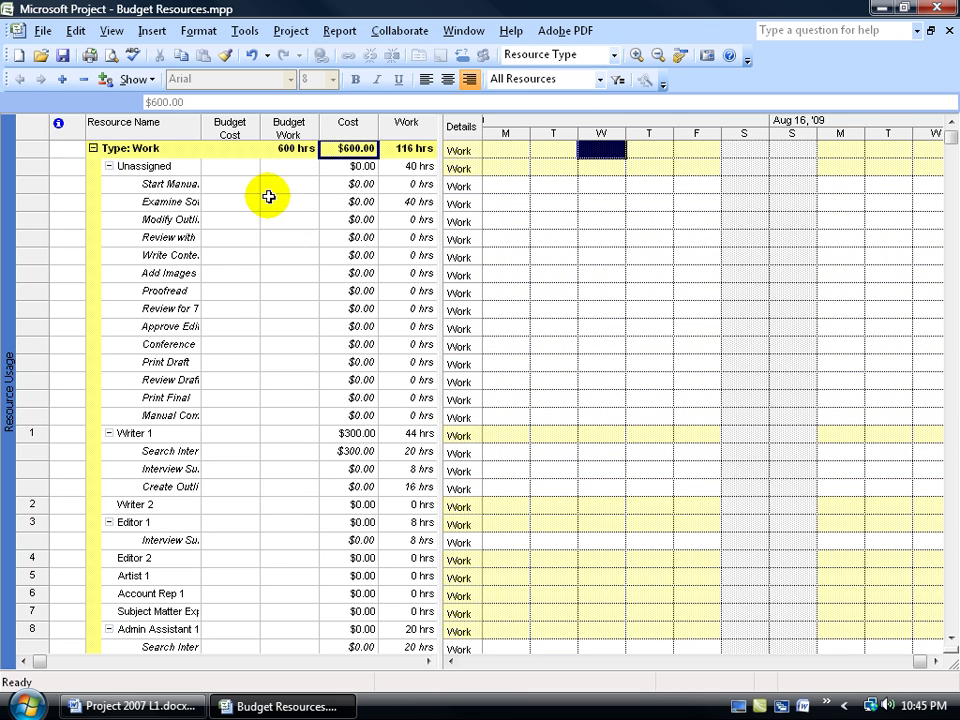
Hide the Budget Work, Budget Cost and Cost columns in the grouped Resource Usage table
right_click(289, 127)
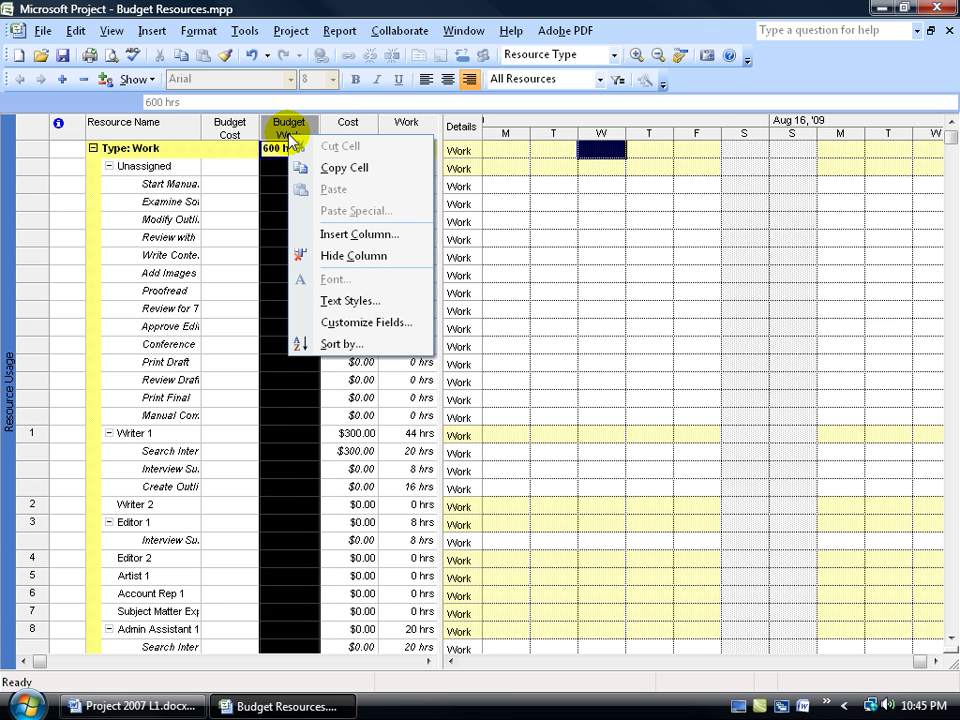
left_click(310, 255)
left_click(232, 130, "shift")
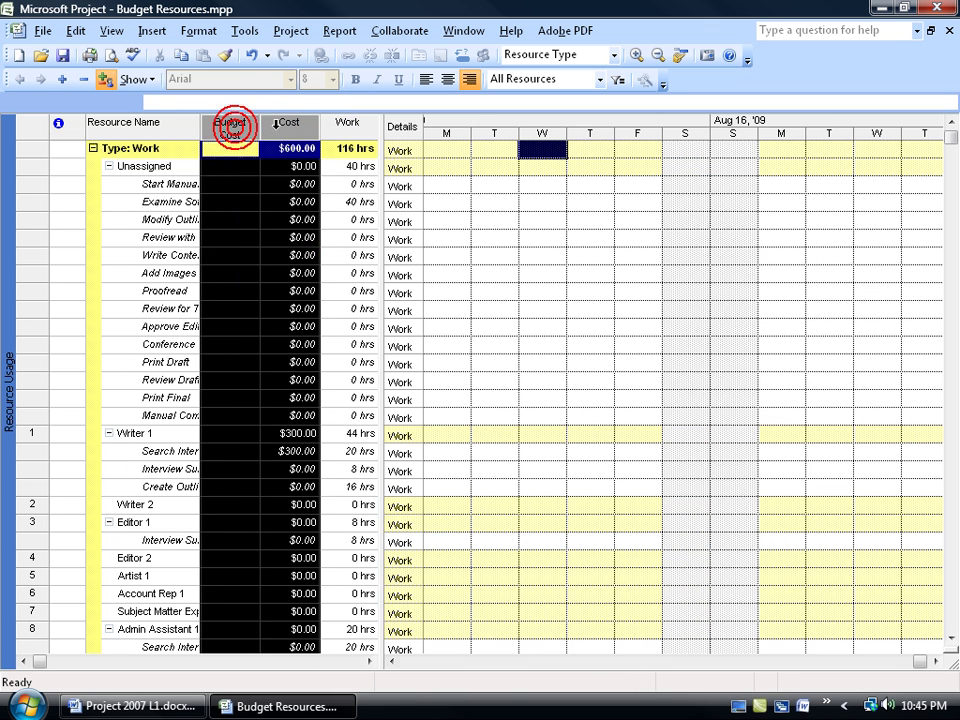
key("Delete")
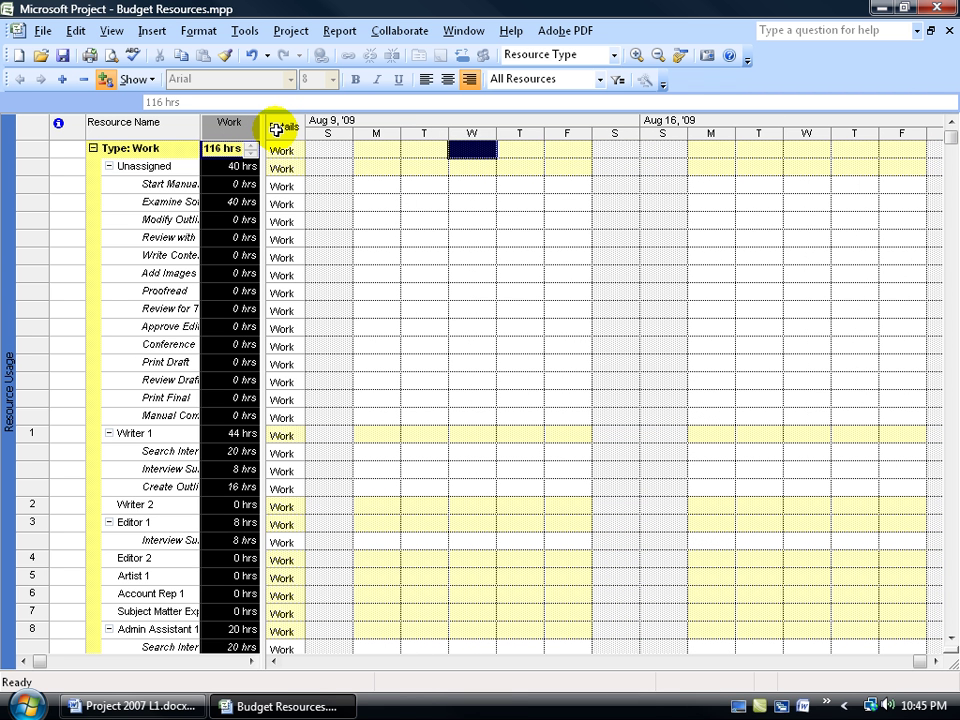
Reinsert the Cost column ahead of Work and widen the table area until both columns show
right_click(215, 125)
left_click(275, 226)
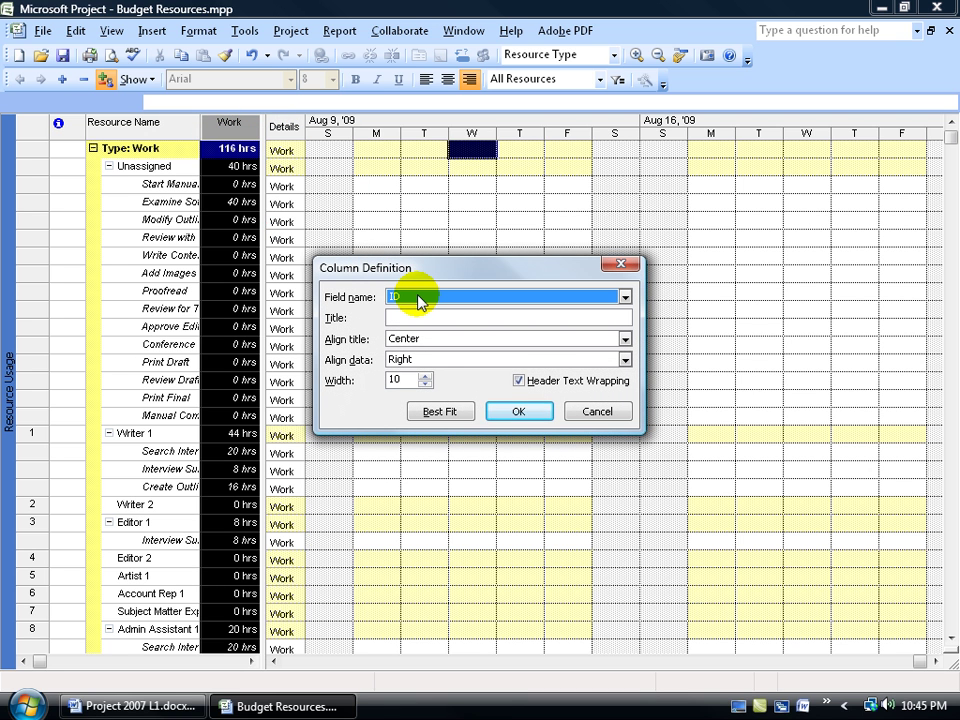
type("co")
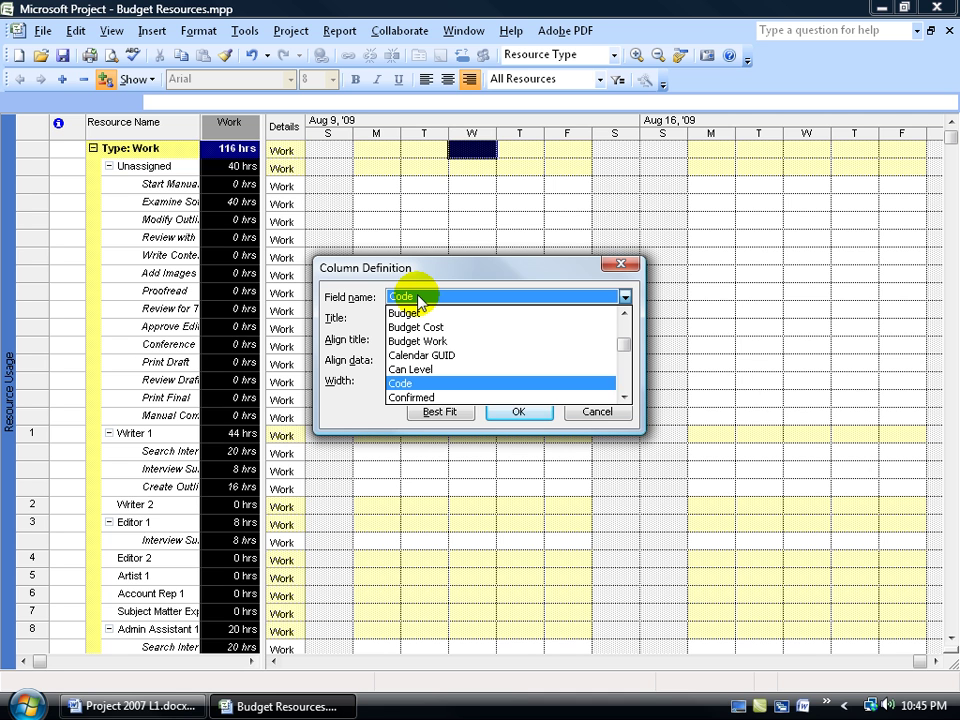
left_click(624, 397)
left_click(624, 397)
left_click(519, 385)
left_click(519, 411)
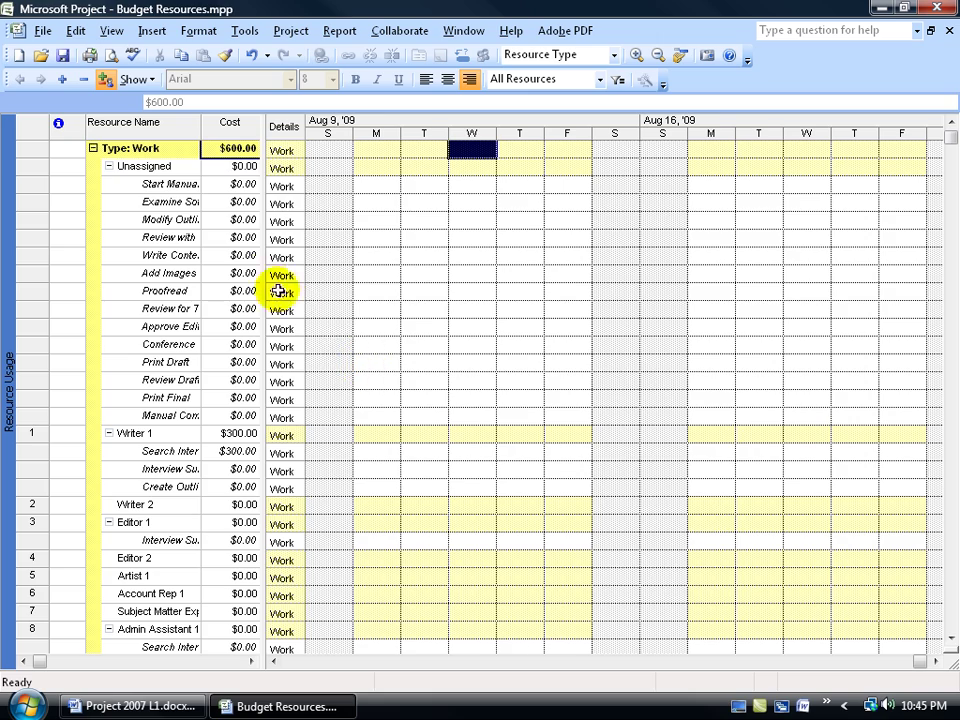
left_click_drag(266, 268, 339, 279)
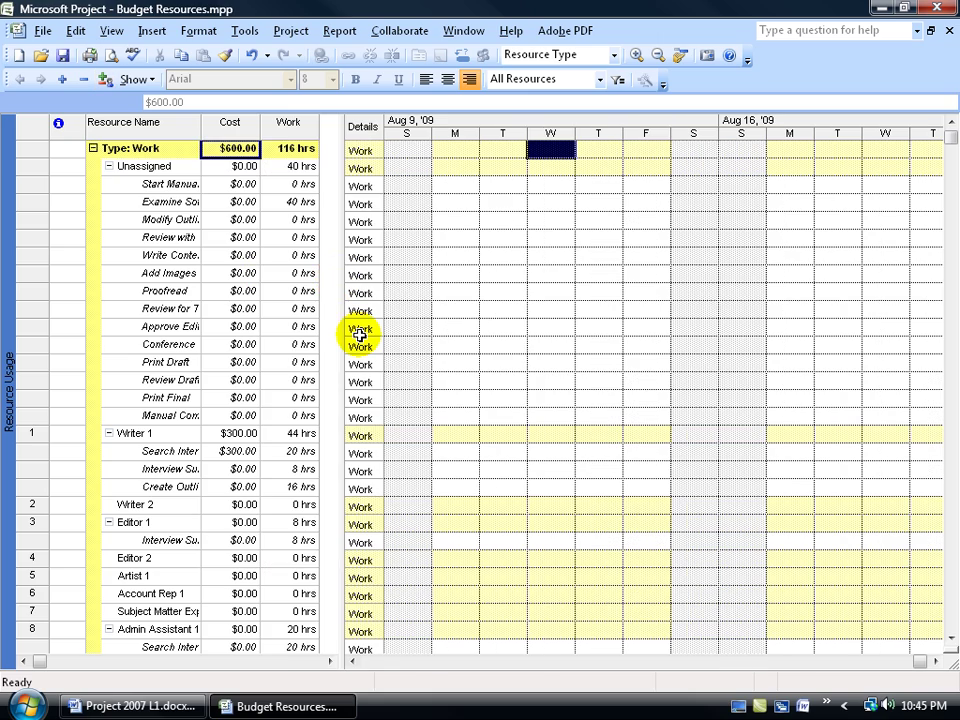